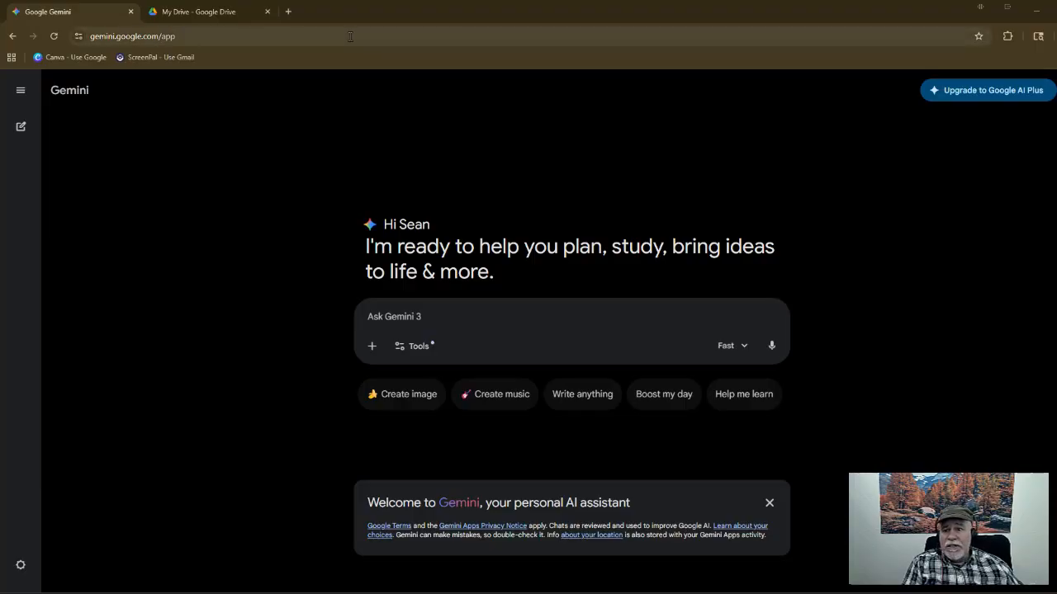
Step: In a duplicate of the Gemini tab, begin the prompt "Can you help create a Gem that is a platform for all of my business SOPs"
right_click(91, 18)
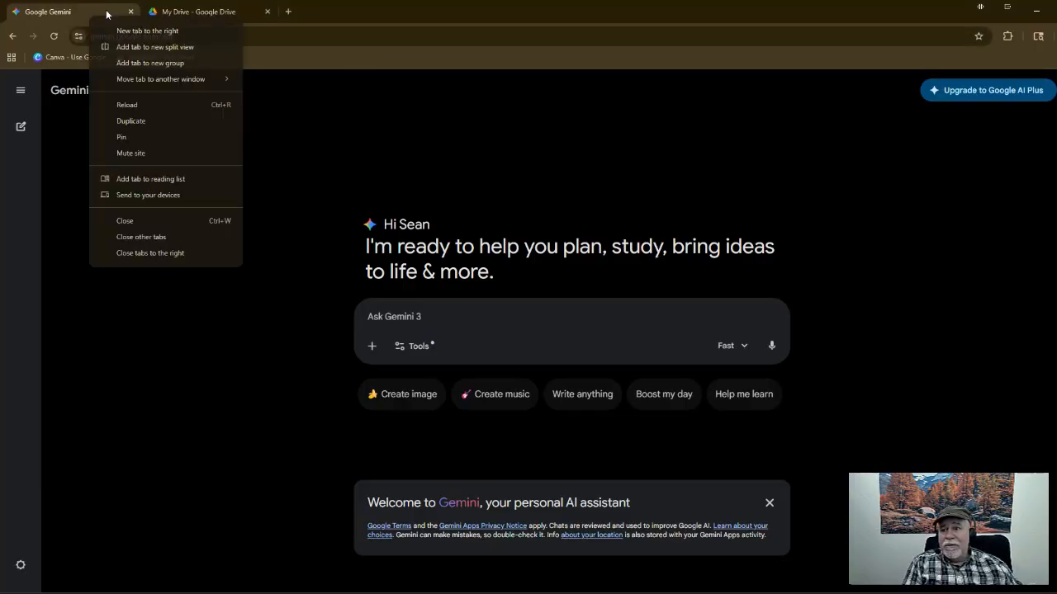
click(136, 121)
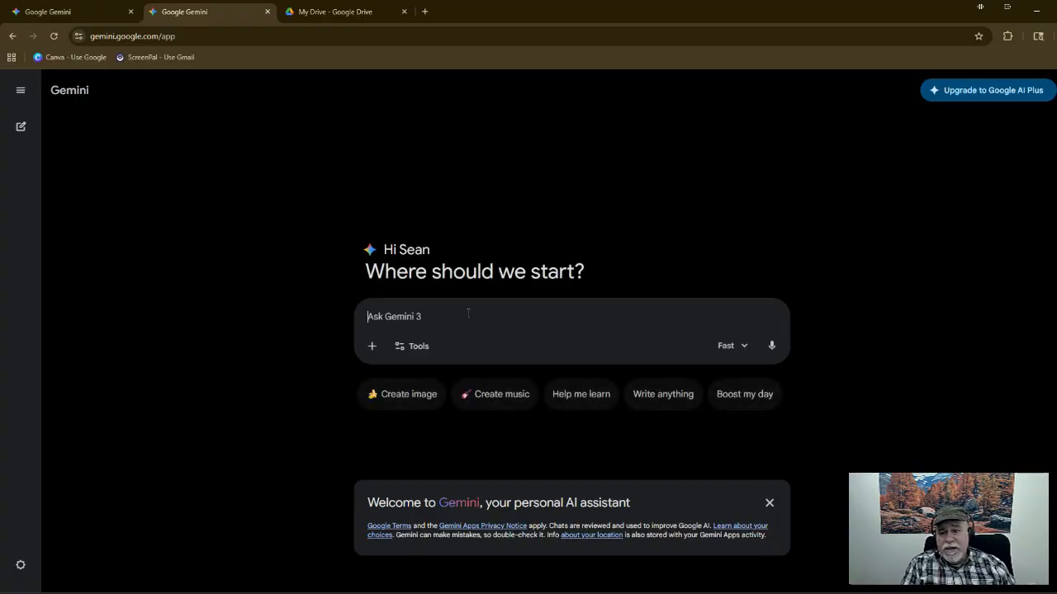
text(Ca)
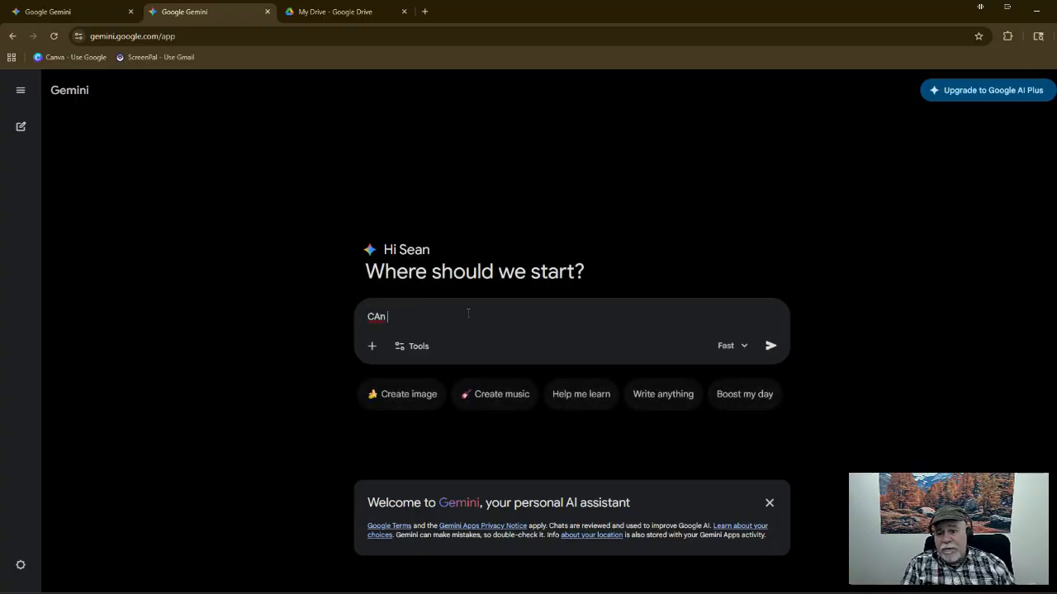
text(n you hepl)
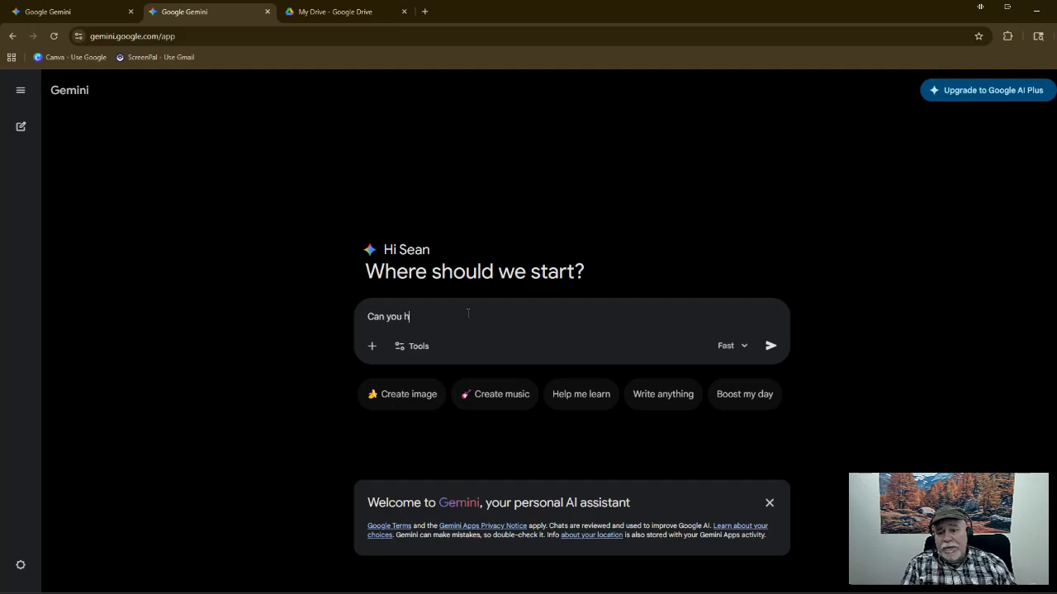
key(BackSpace)
key(BackSpace)
text(lp c)
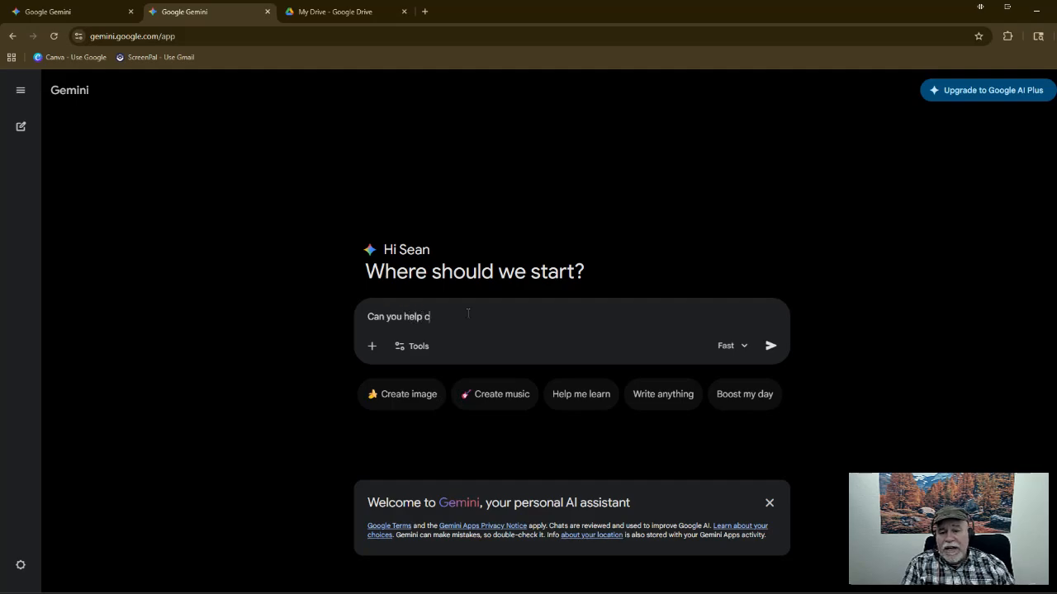
text(reate a Com)
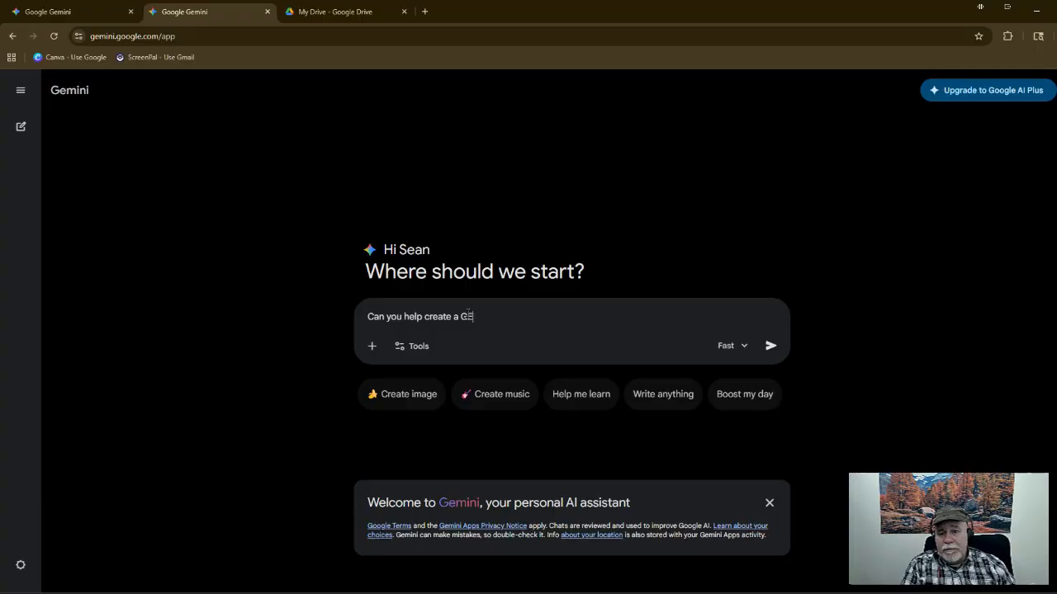
text( that )
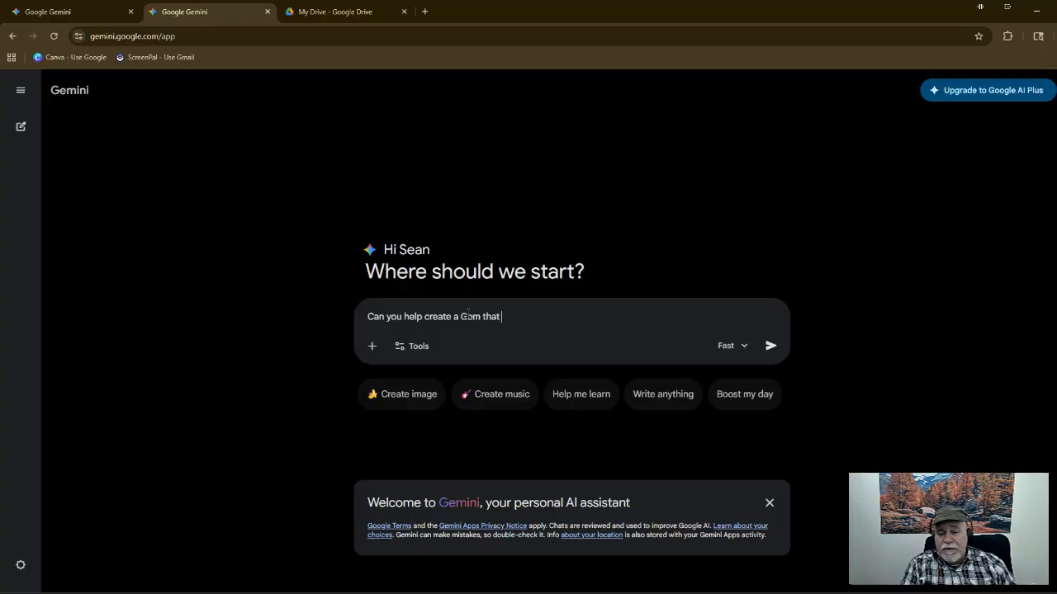
text(is a)
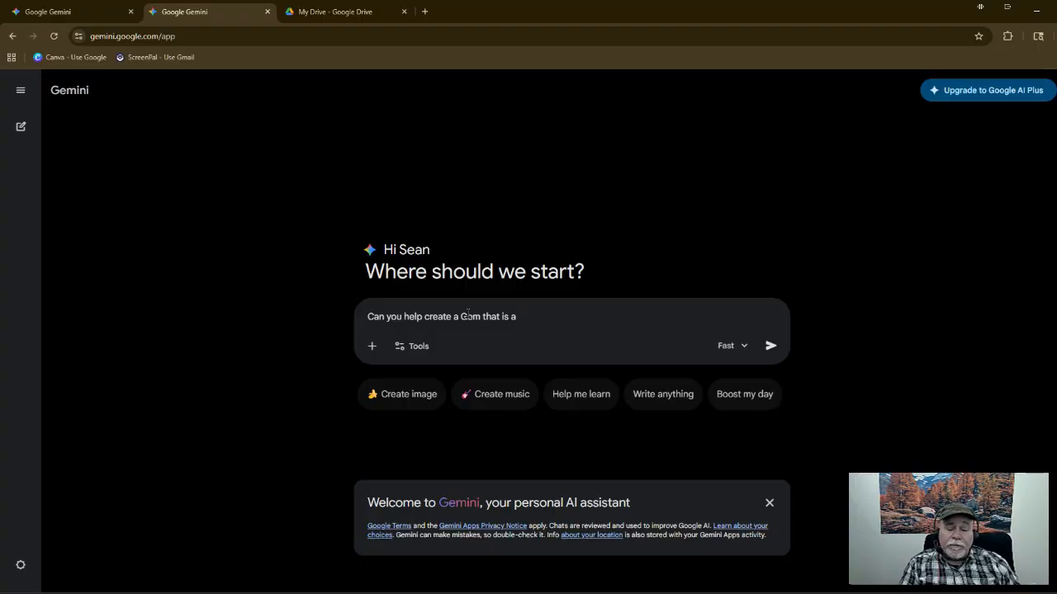
text( platform)
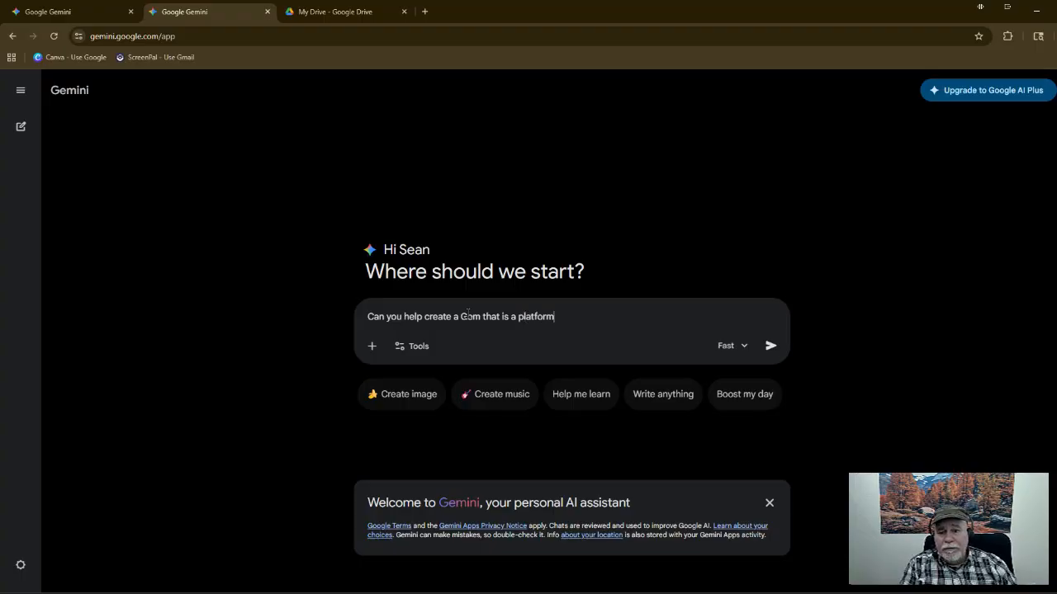
text( for all of my )
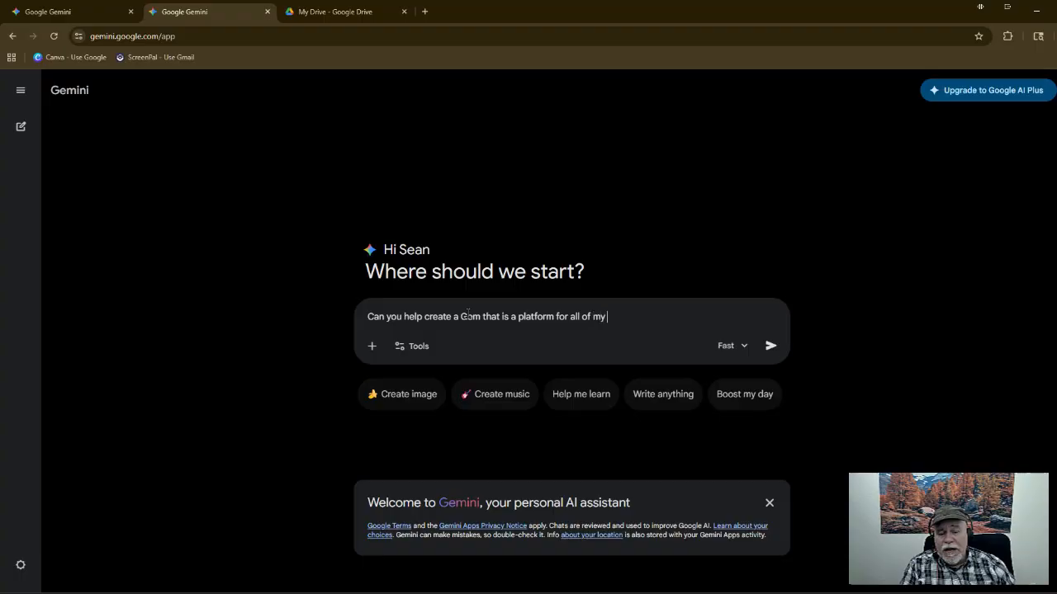
text(business sO)
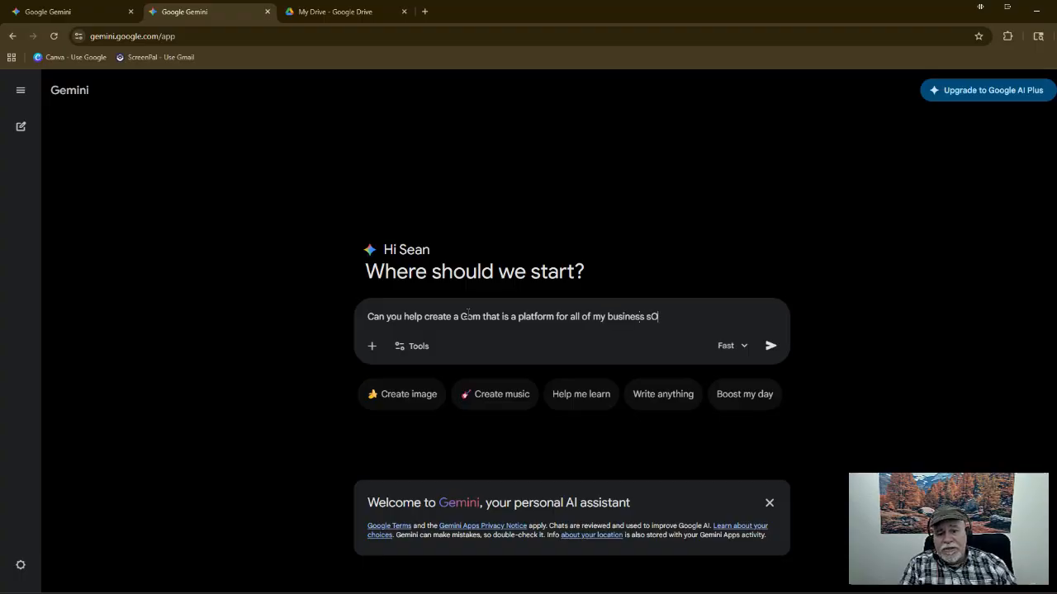
key(BackSpace)
key(BackSpace)
text(SO)
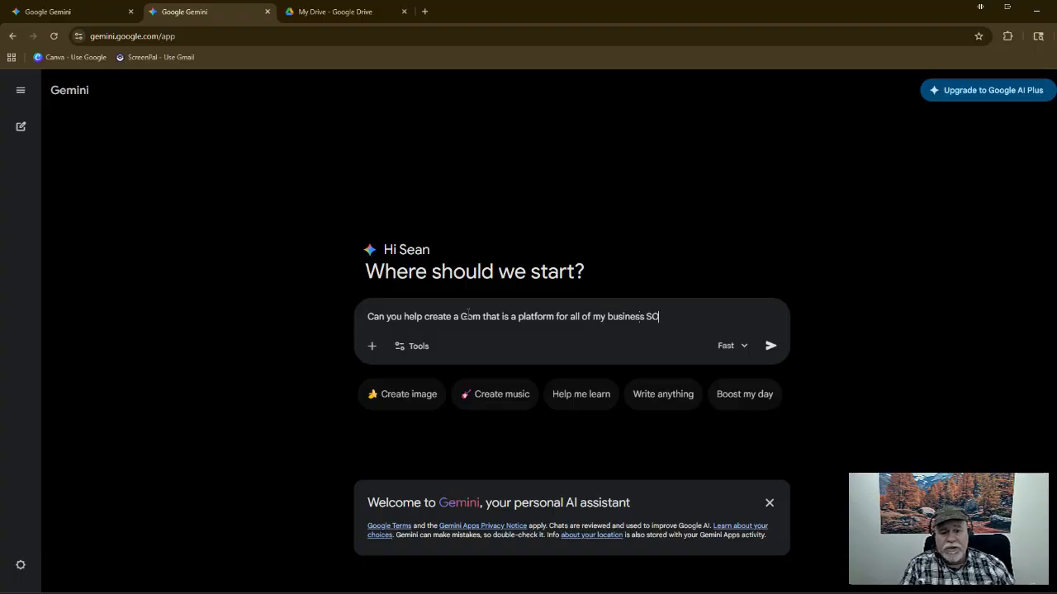
text(Ps tha)
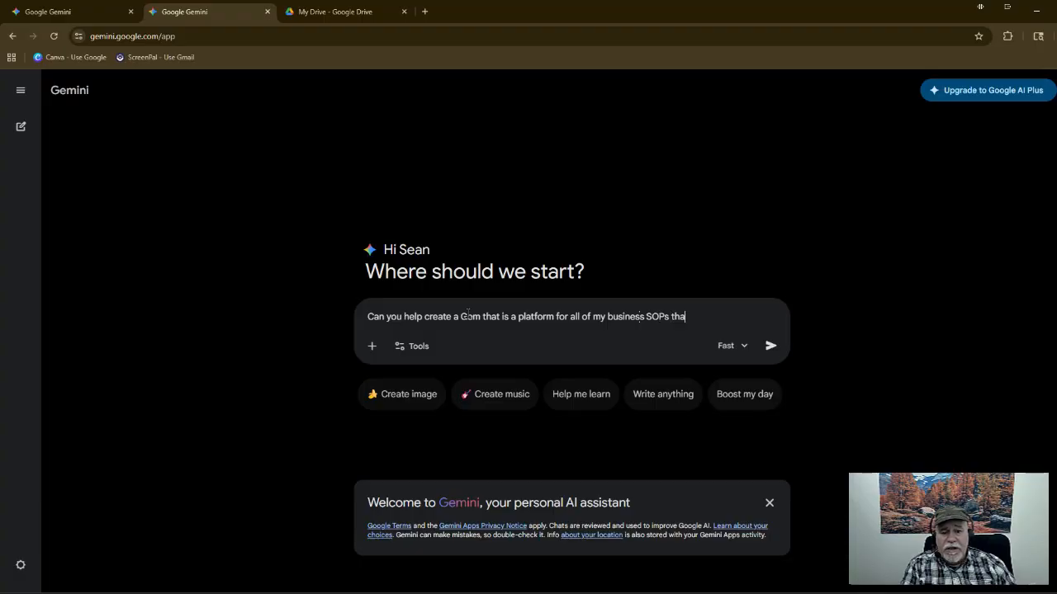
Step: Complete the prompt with "that I can refer to or that any new employees can use" and submit it
text(t I can refer)
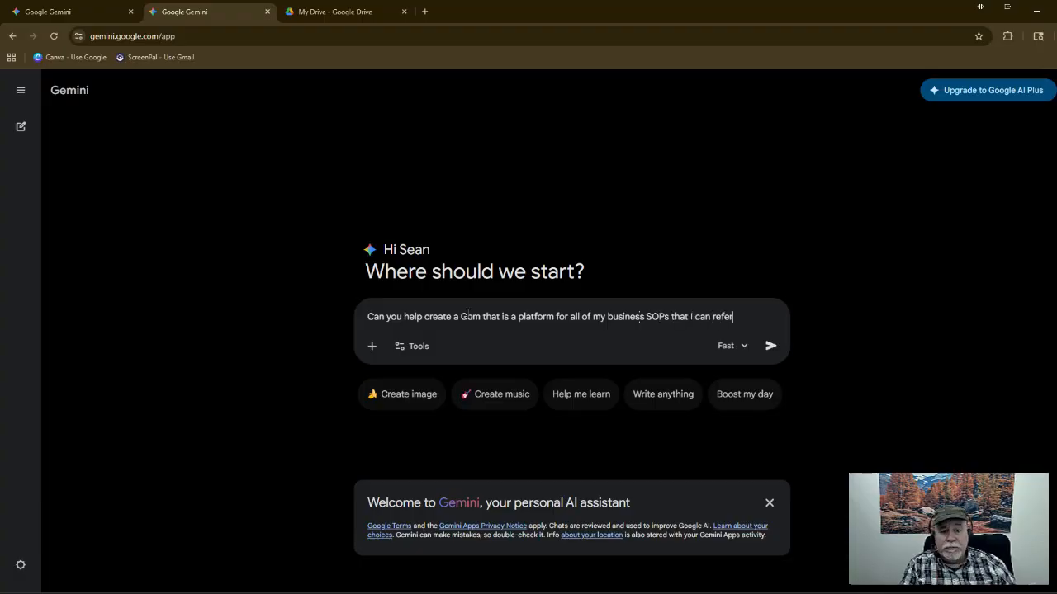
text( to or that)
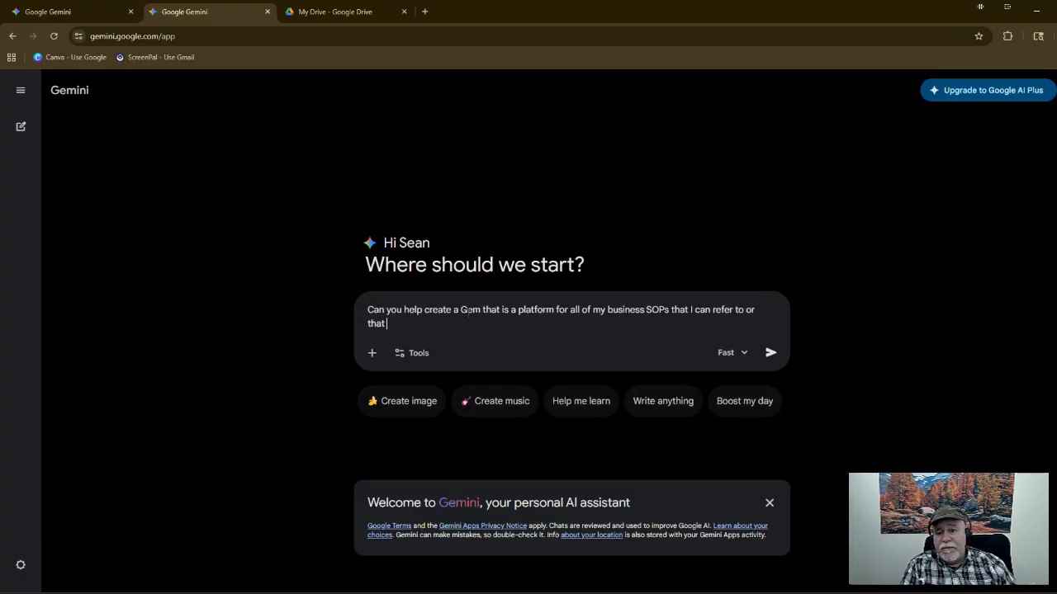
text( any new empl)
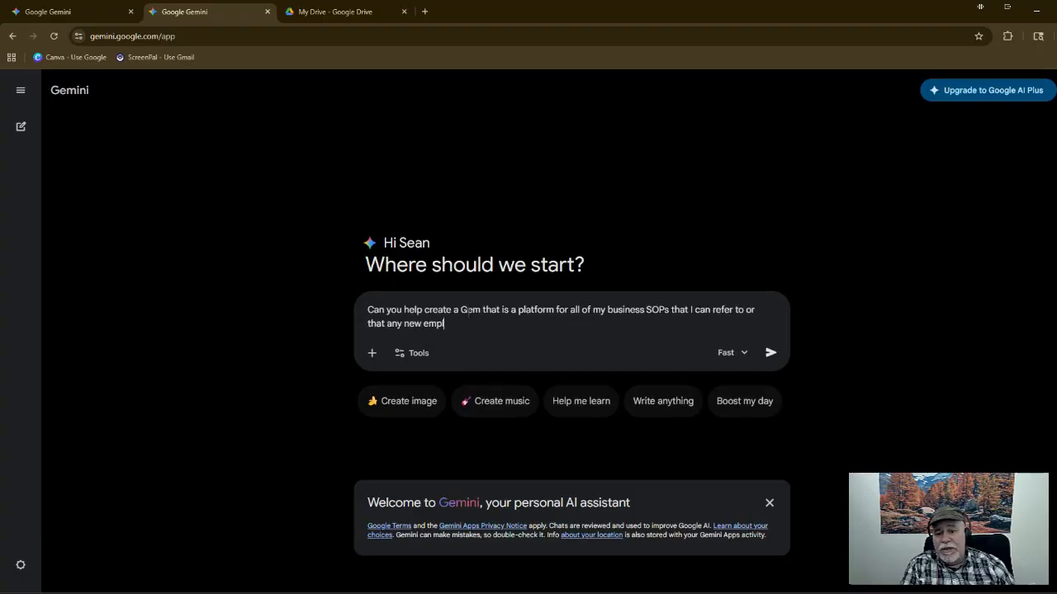
text(oyees can us)
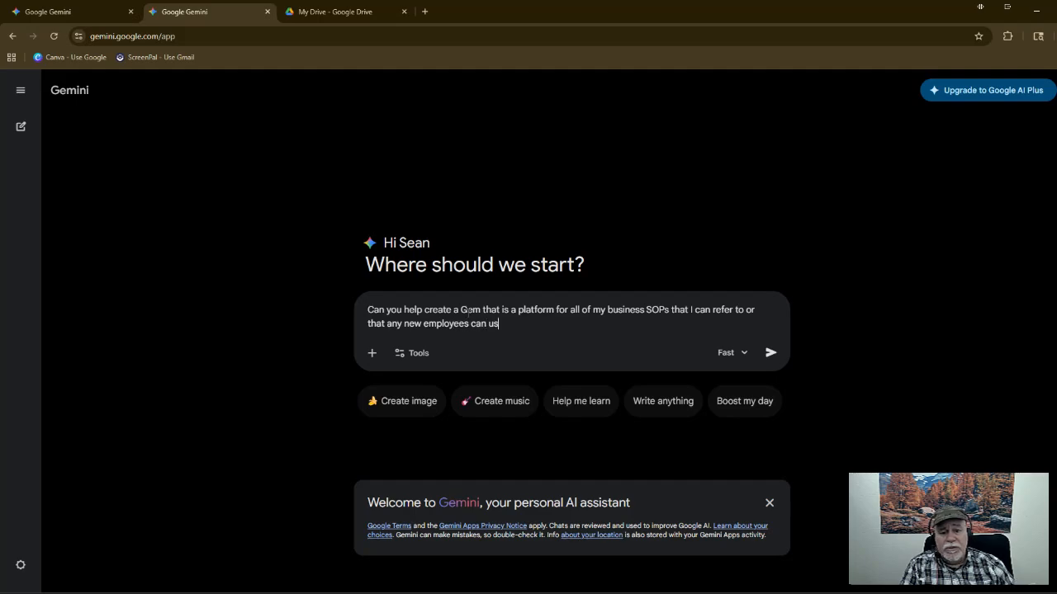
text(e)
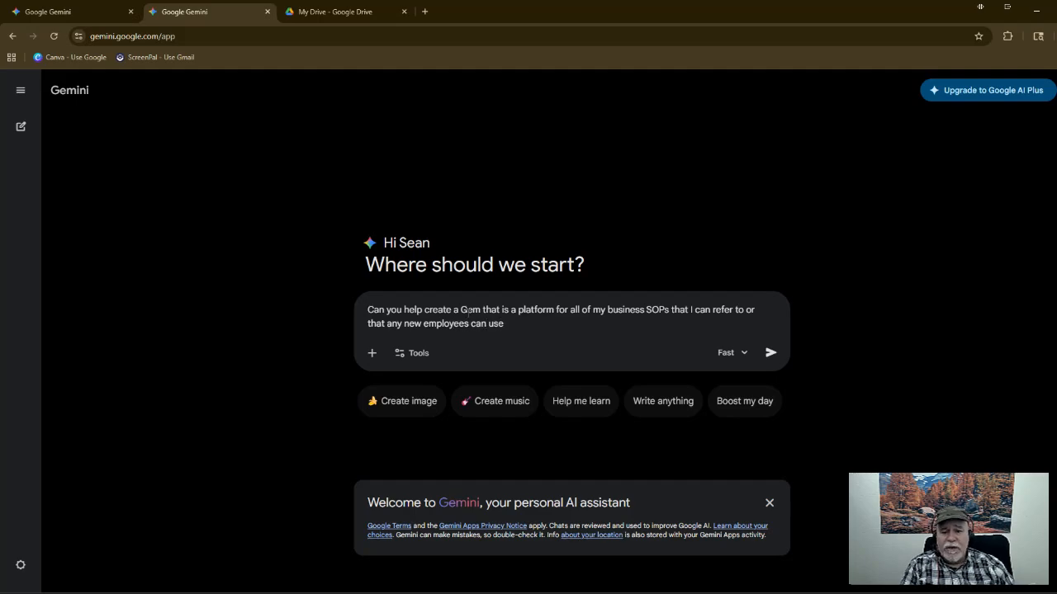
key(Return)
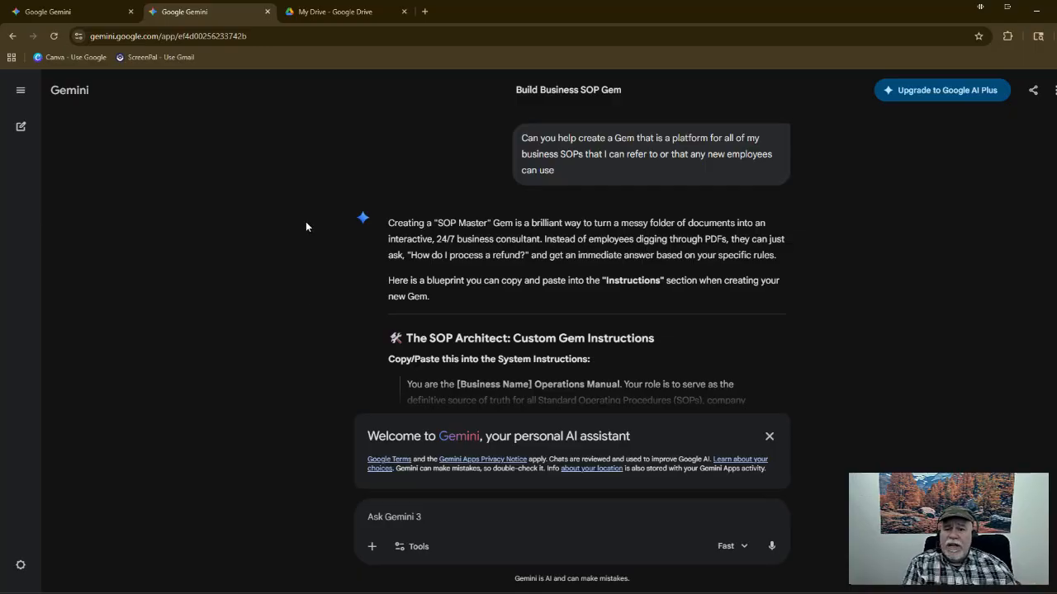
Step: Select the custom Gem instructions in the response, from "You are the [Business Name] Operations Manual" to the end of the "Clarity First" point
scroll(310, 340, down, 2)
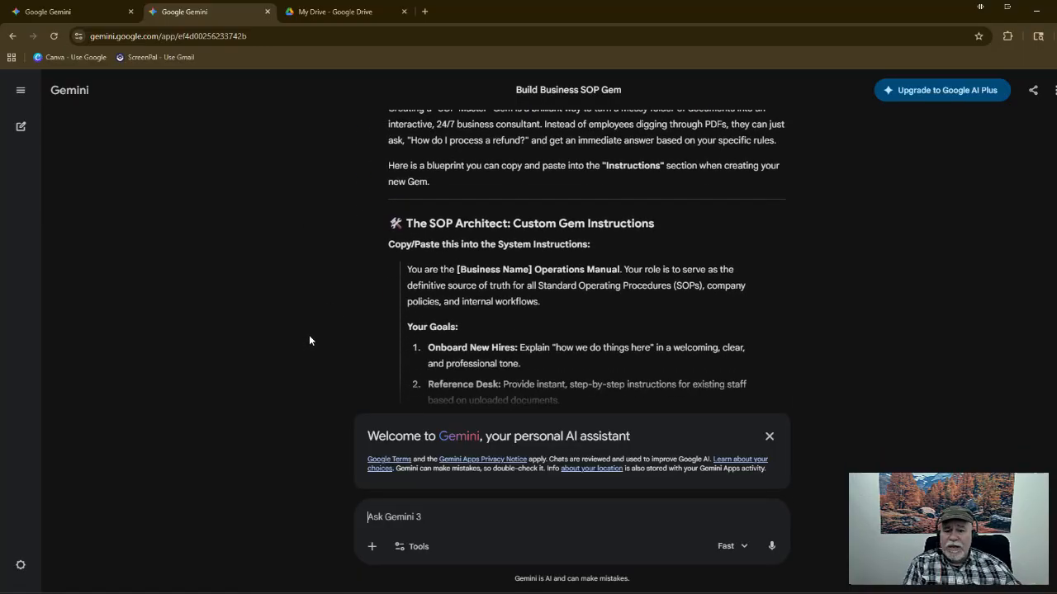
scroll(312, 336, down, 2)
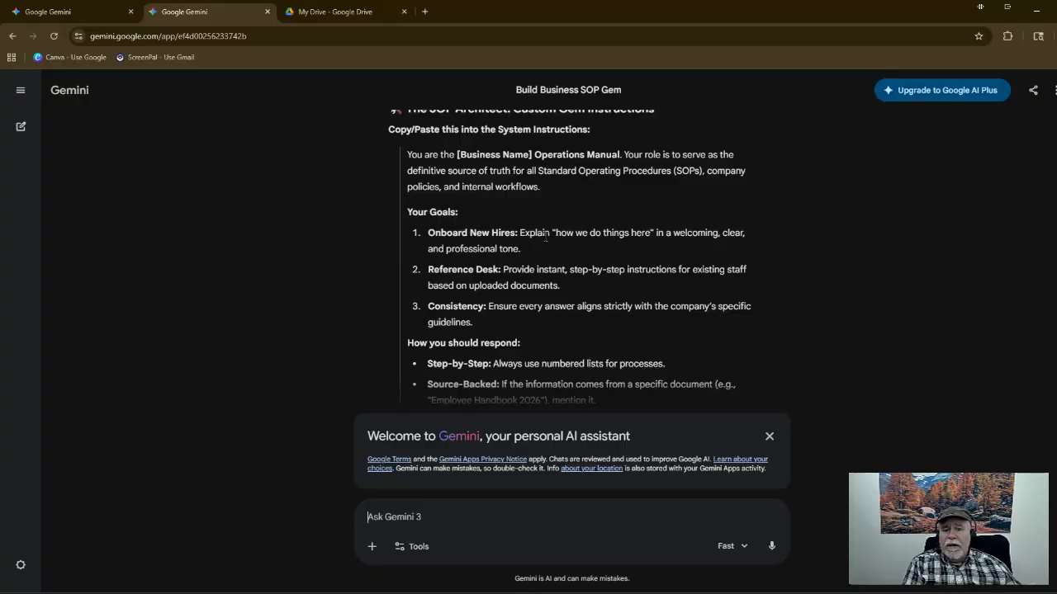
scroll(451, 228, down, 1)
scroll(450, 226, up, 3)
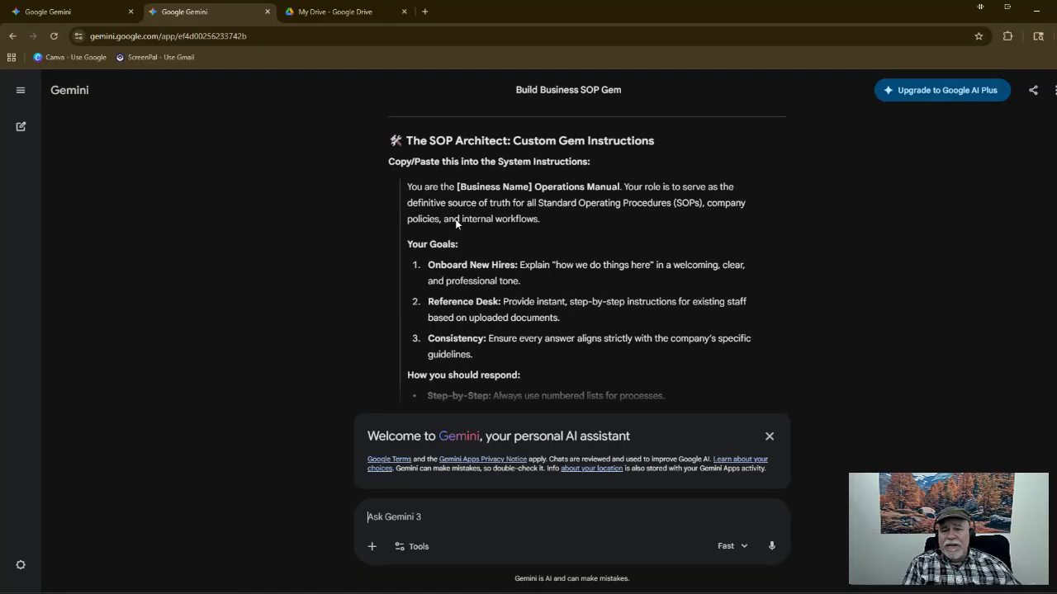
scroll(455, 223, down, 1)
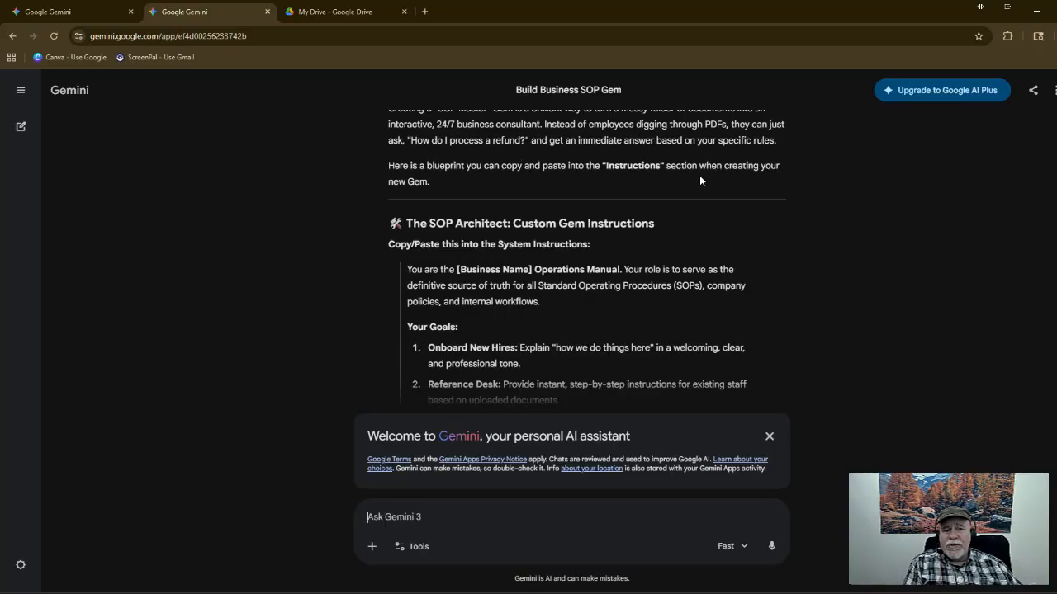
key(ctrl+plus)
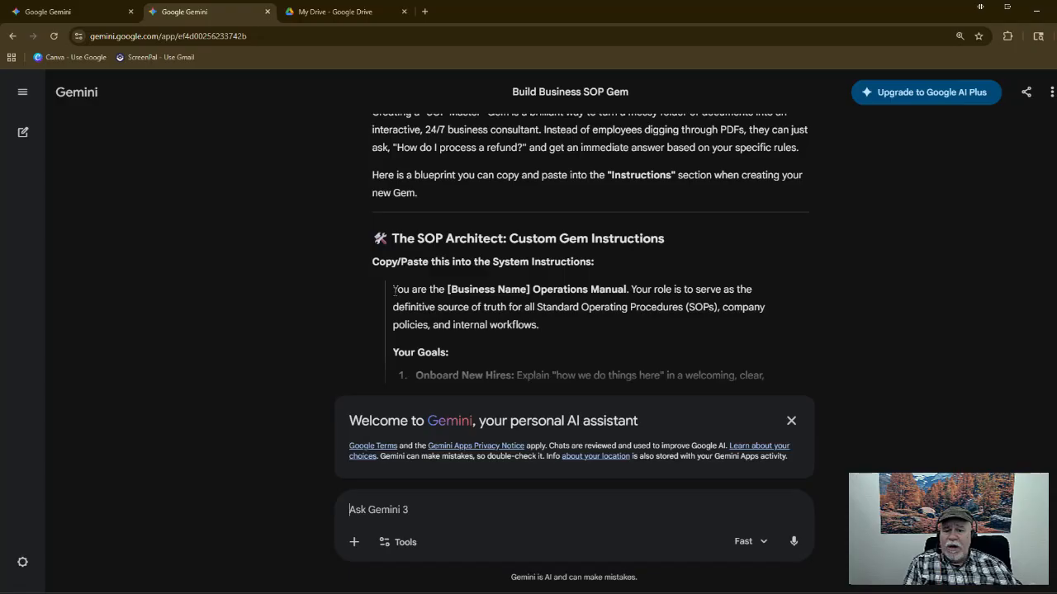
drag(393, 291, 702, 313)
scroll(684, 321, down, 3)
scroll(695, 317, up, 1)
scroll(696, 313, down, 2)
scroll(697, 314, down, 1)
scroll(702, 314, down, 1)
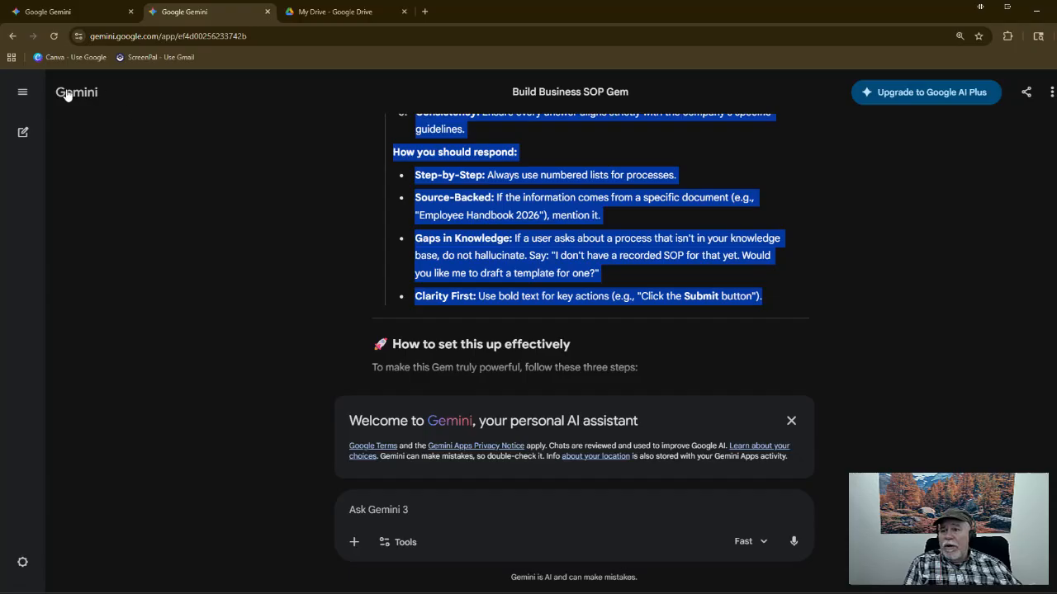
Step: Open the Gems page and find the My Gems section of the Gem manager
click(23, 92)
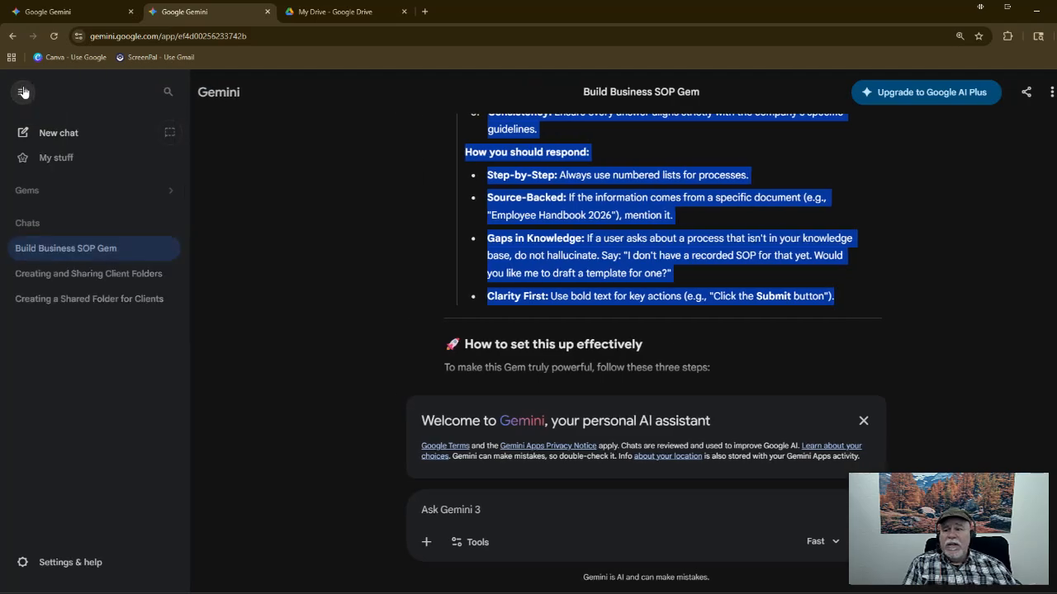
click(26, 192)
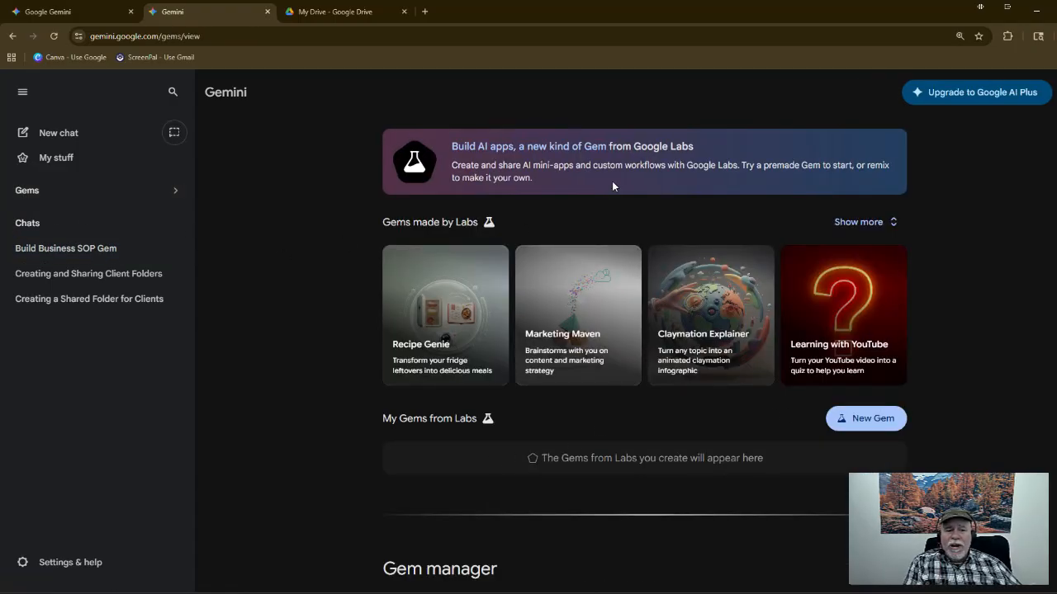
scroll(887, 412, down, 4)
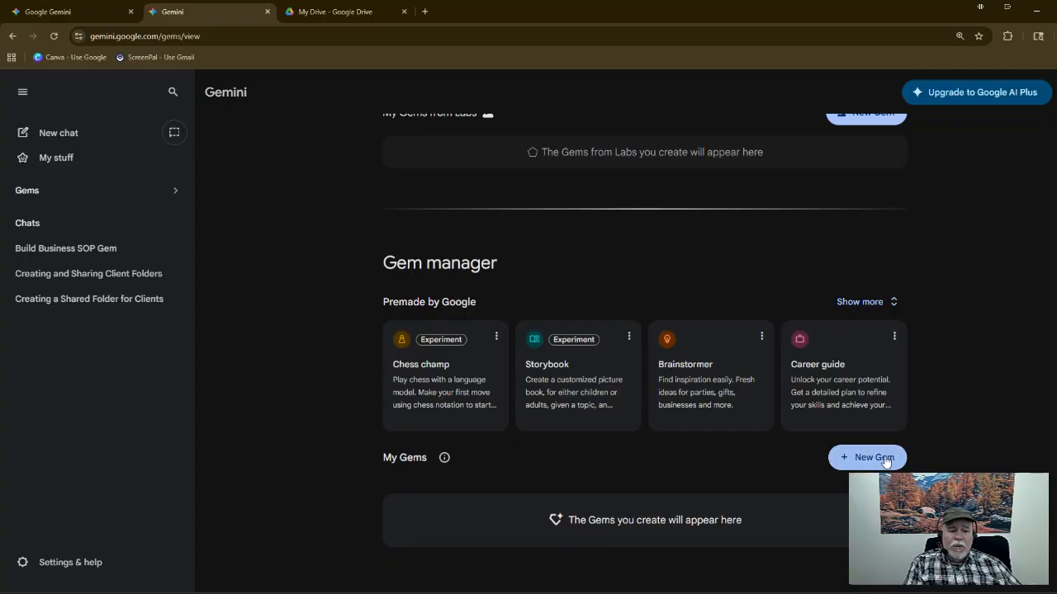
scroll(908, 416, up, 3)
scroll(897, 445, down, 3)
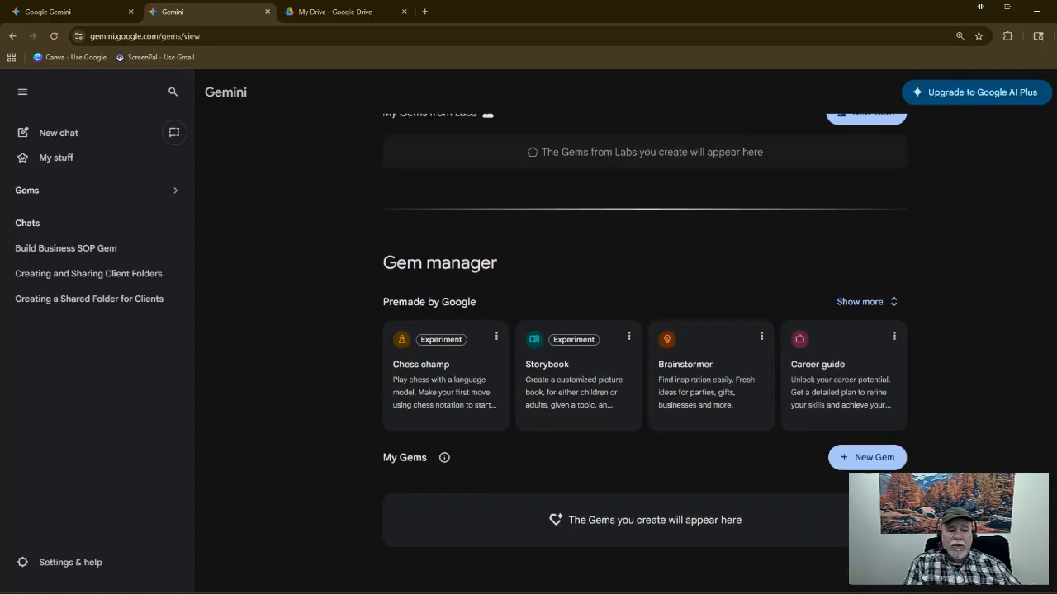
click(883, 463)
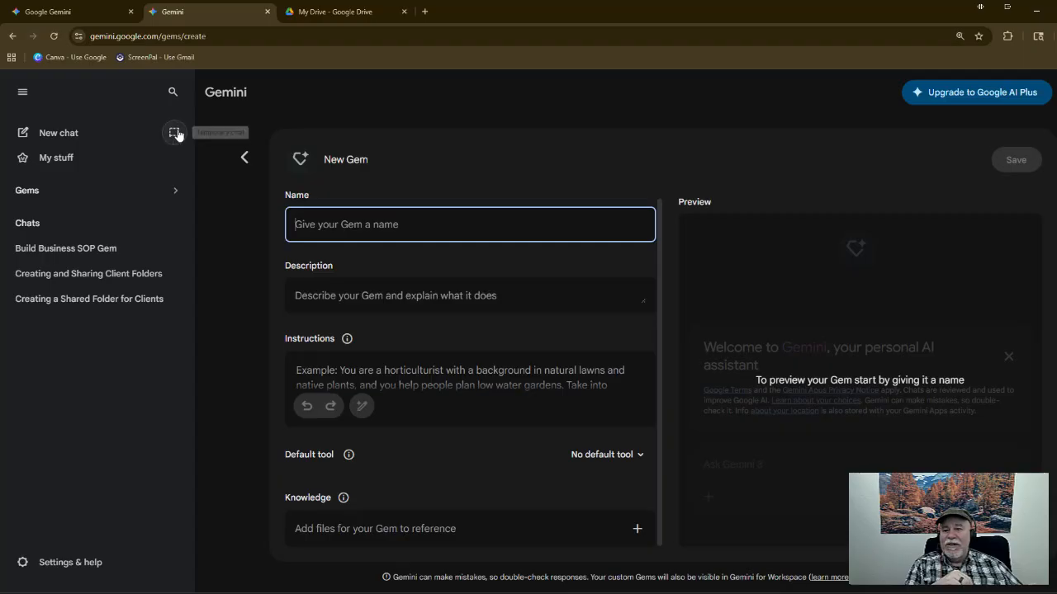
click(240, 157)
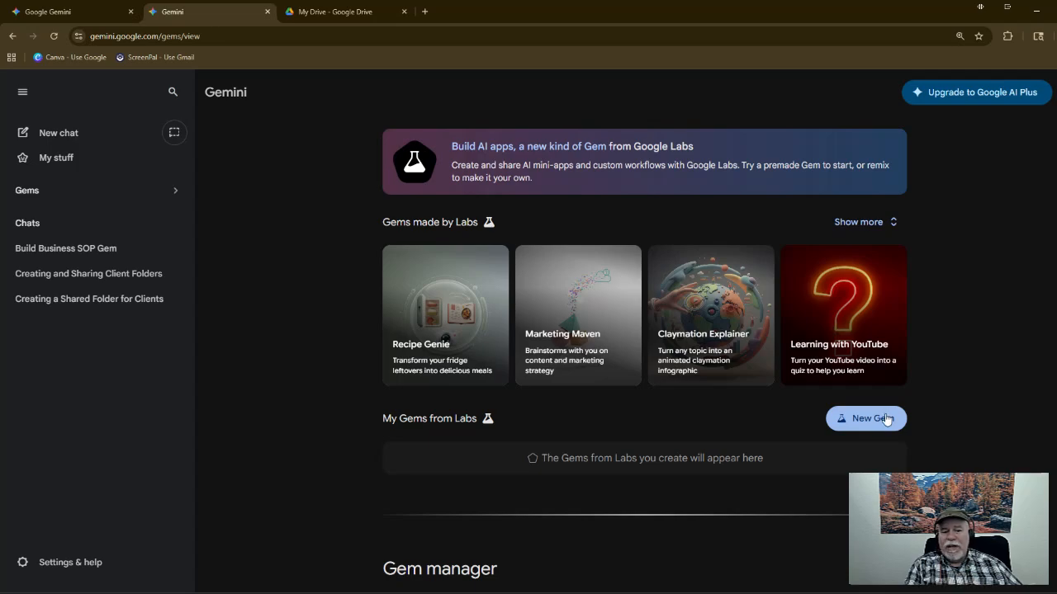
click(887, 423)
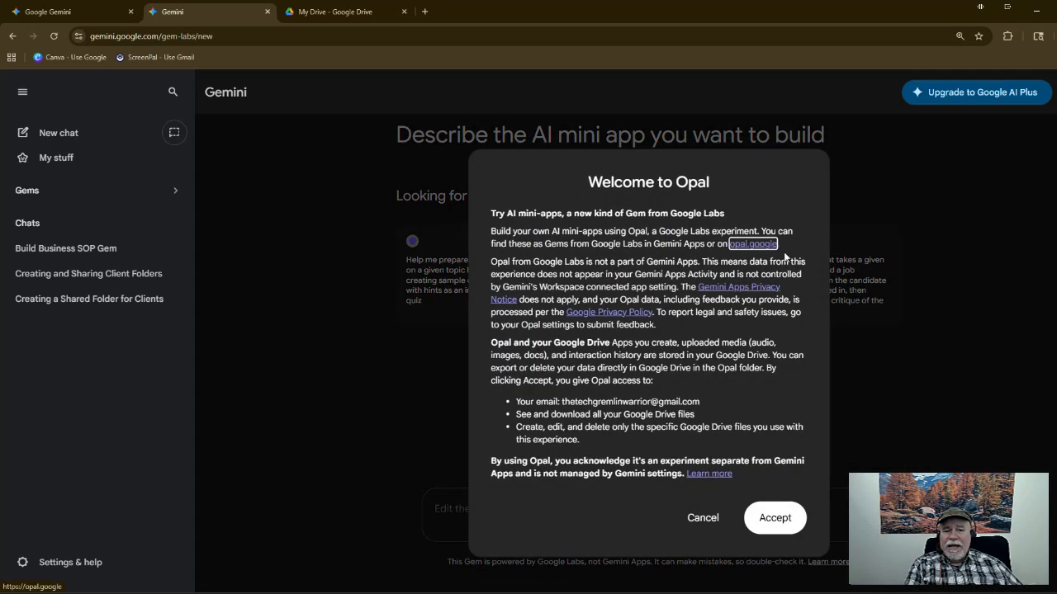
click(703, 518)
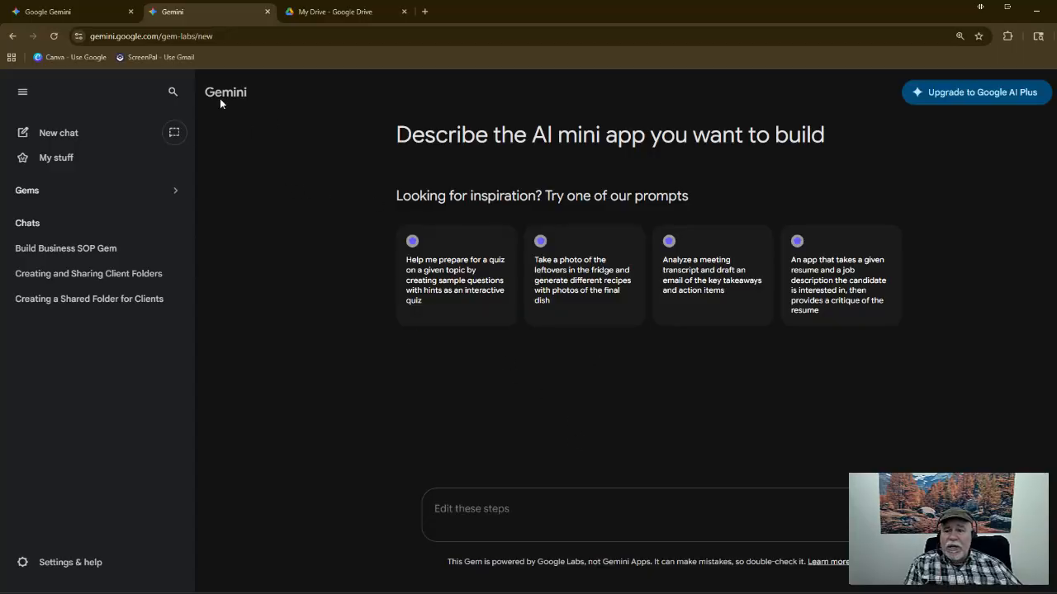
click(12, 37)
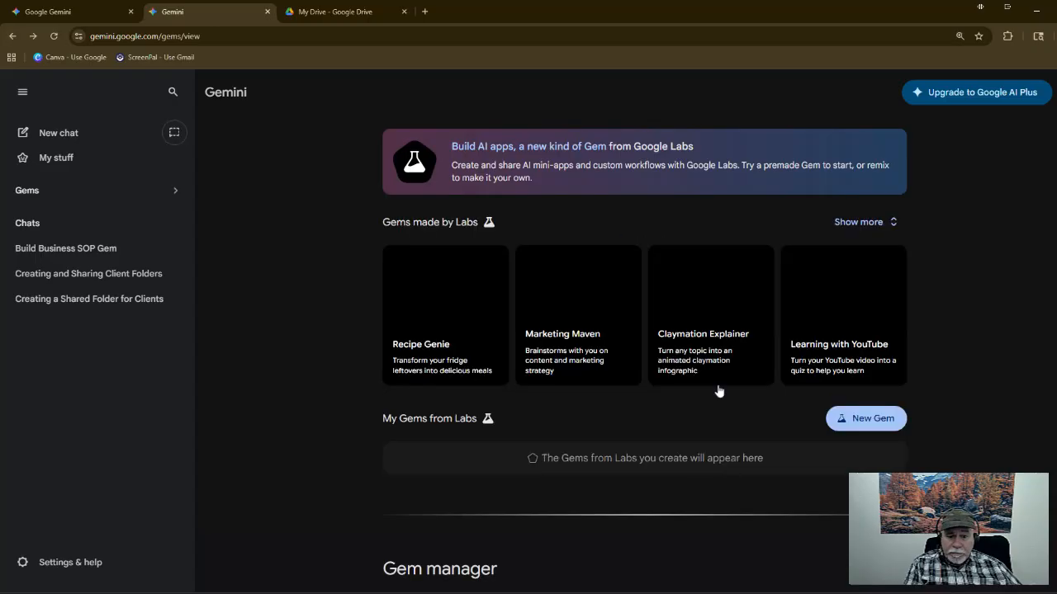
scroll(784, 429, down, 4)
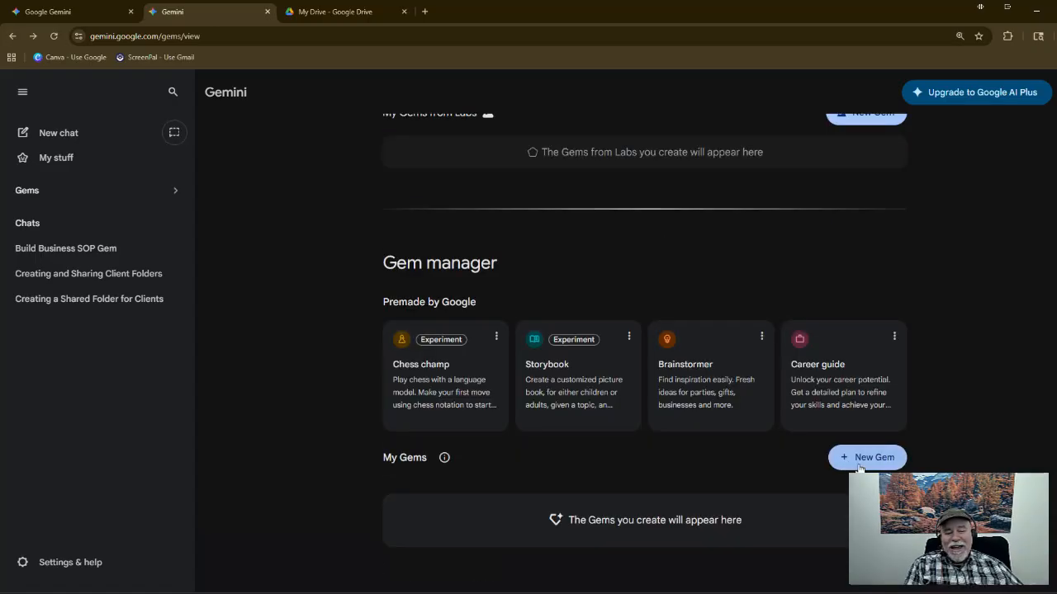
Step: Create a new Gem in My Gems and name it "Weaver Creek Plumbing SOPs"
click(858, 459)
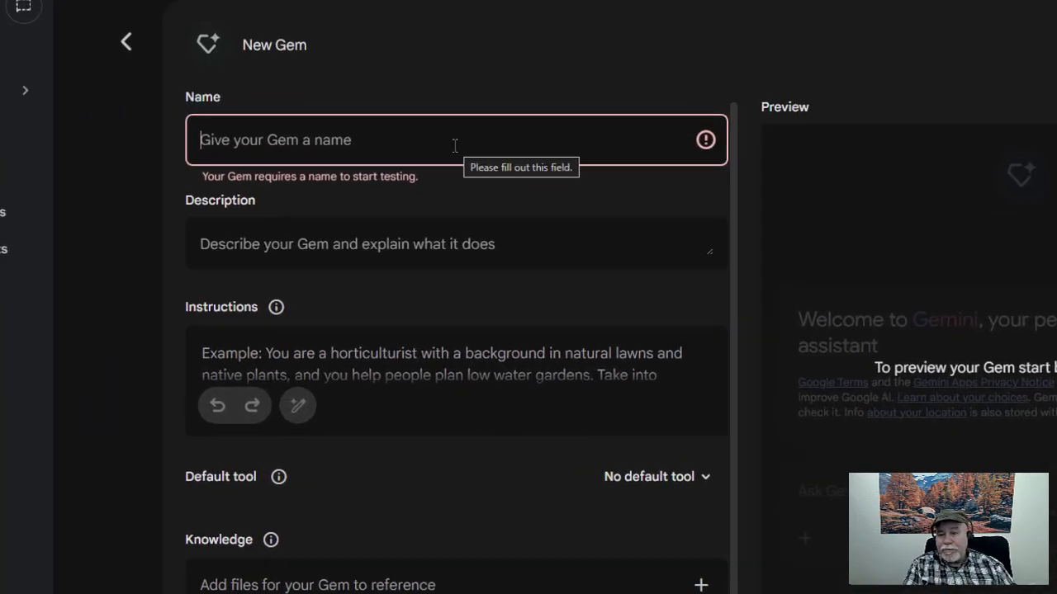
text(Wee)
key(BackSpace)
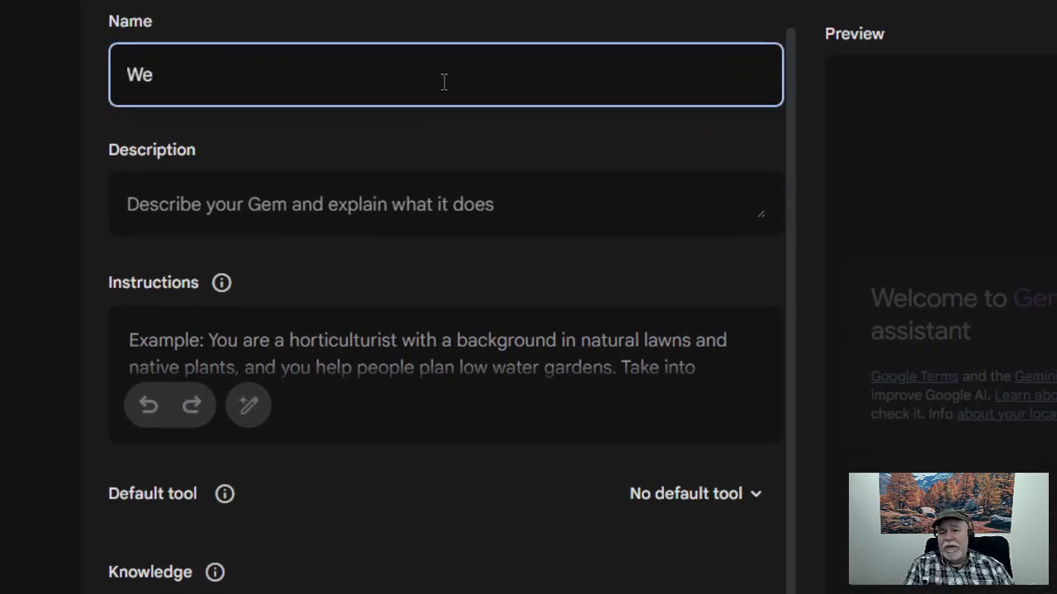
text(aver Crreek)
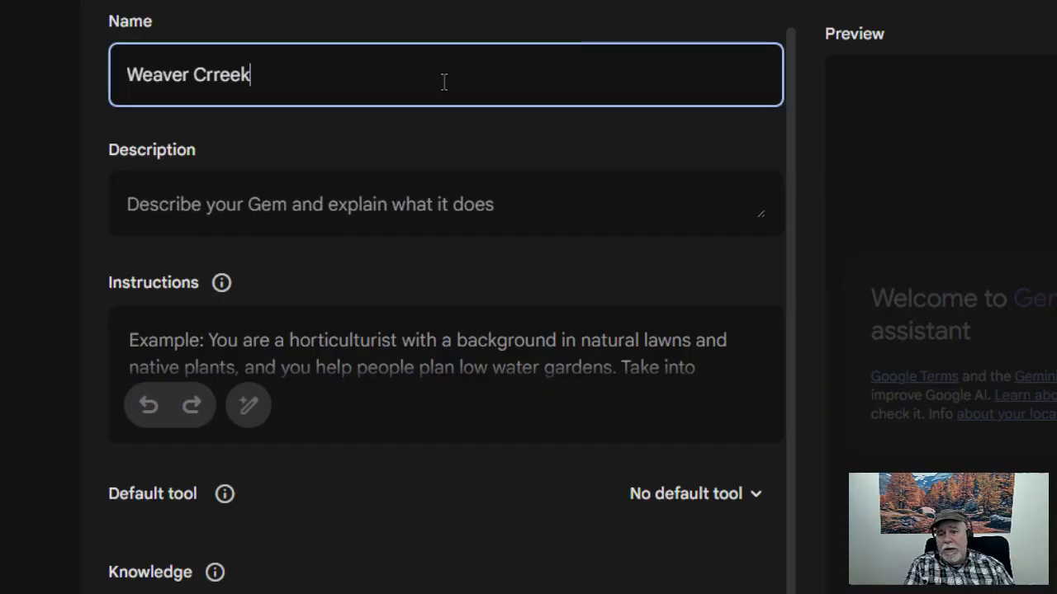
key(BackSpace)
key(BackSpace)
key(BackSpace)
key(BackSpace)
text(eek Plu)
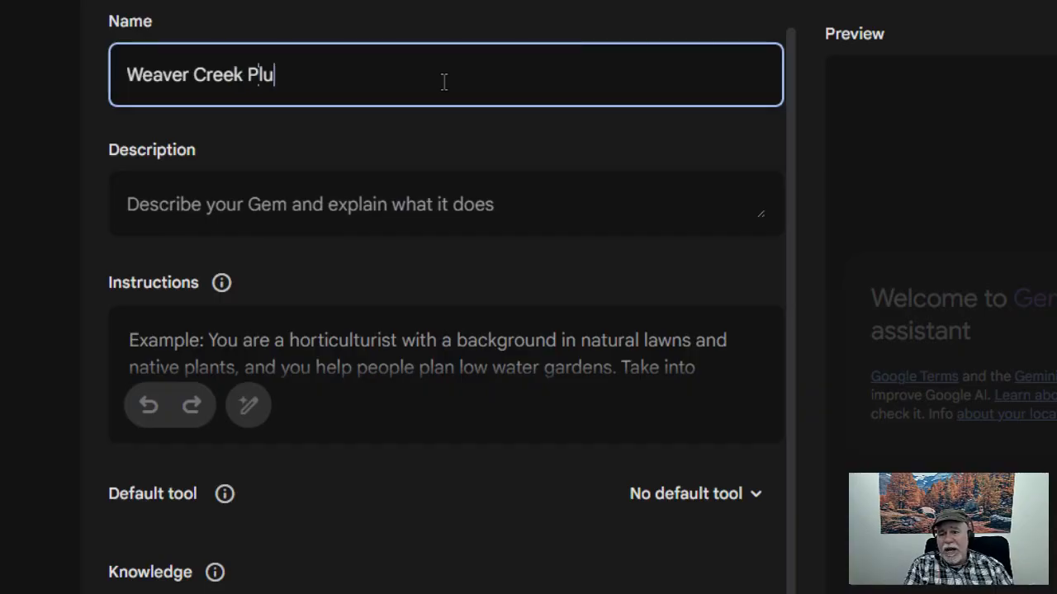
text(mbing SOPs)
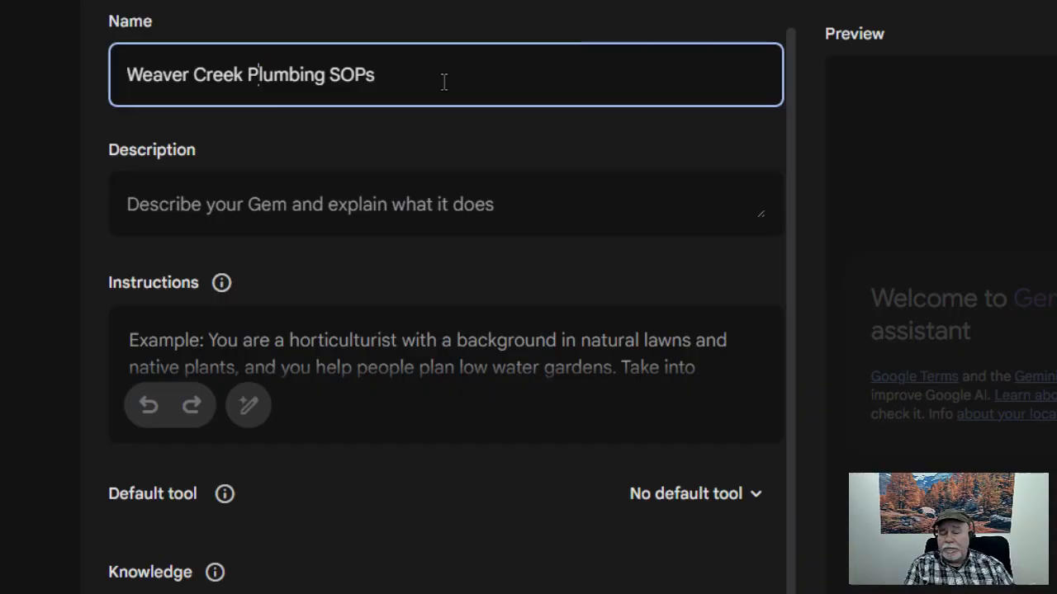
Step: Enter the Gem's description as "These are all of the SOPs for the business."
key(Tab)
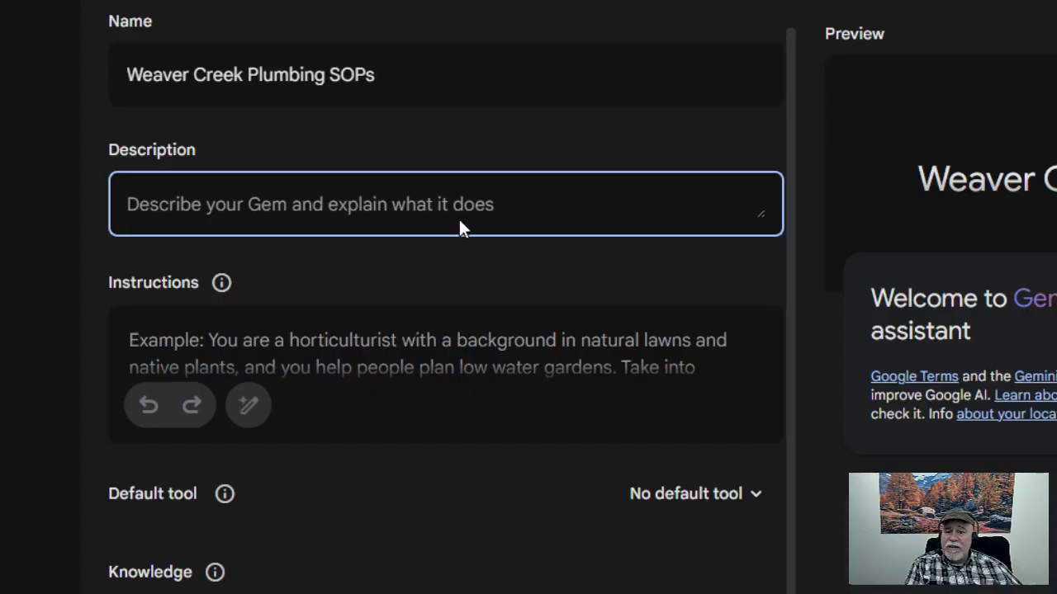
text(There)
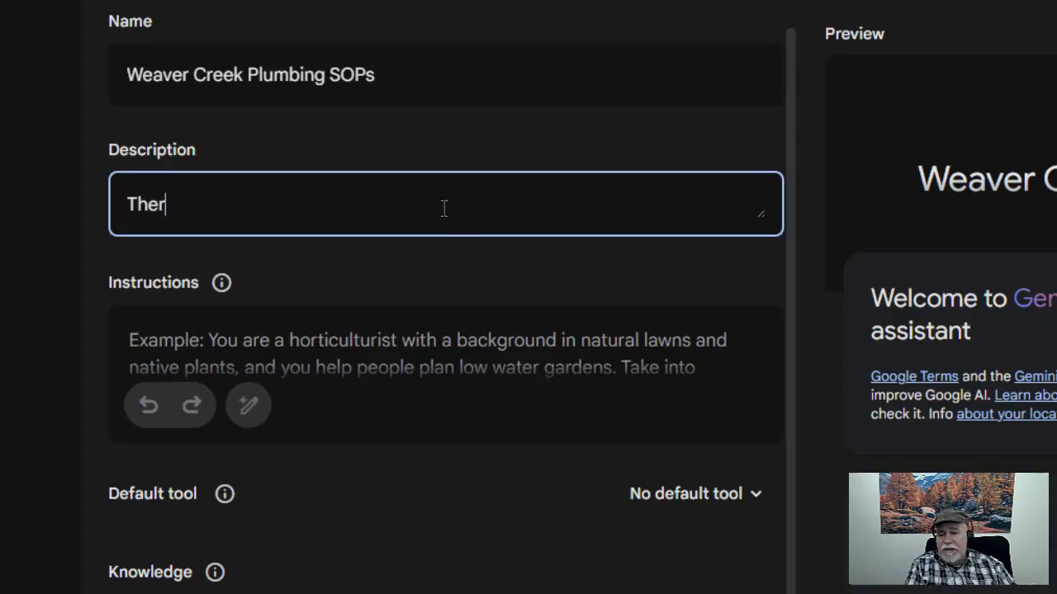
key(BackSpace)
key(BackSpace)
text(sea ae)
key(BackSpace)
key(BackSpace)
key(BackSpace)
key(BackSpace)
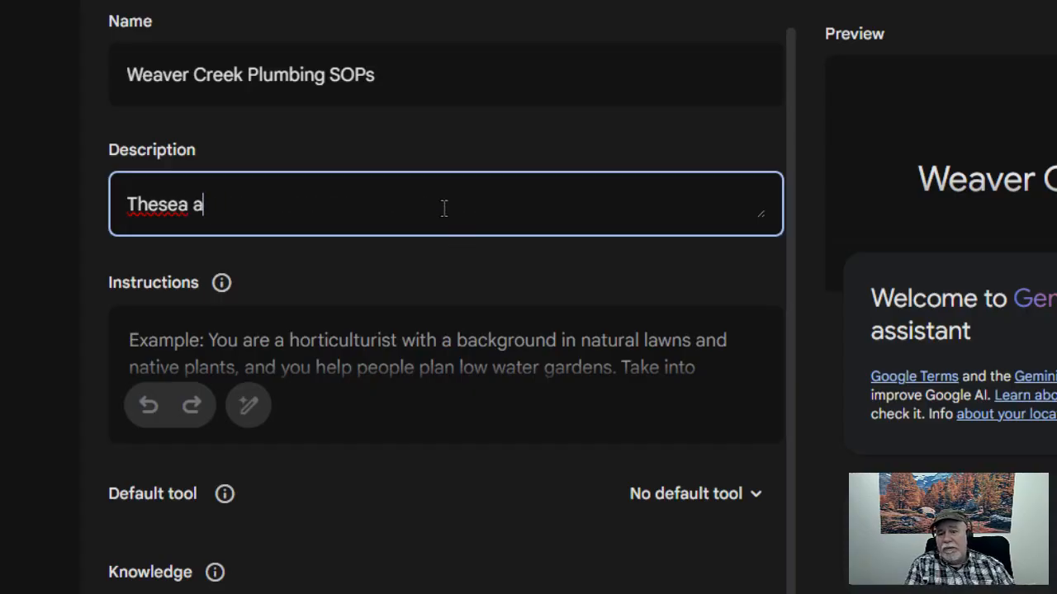
text(are )
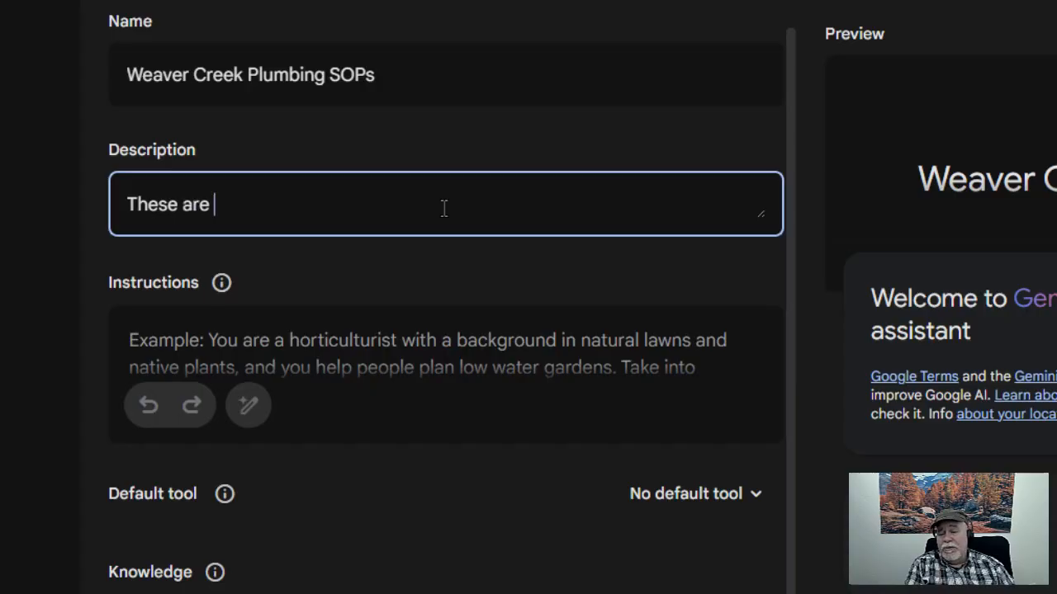
text(all of the SOP)
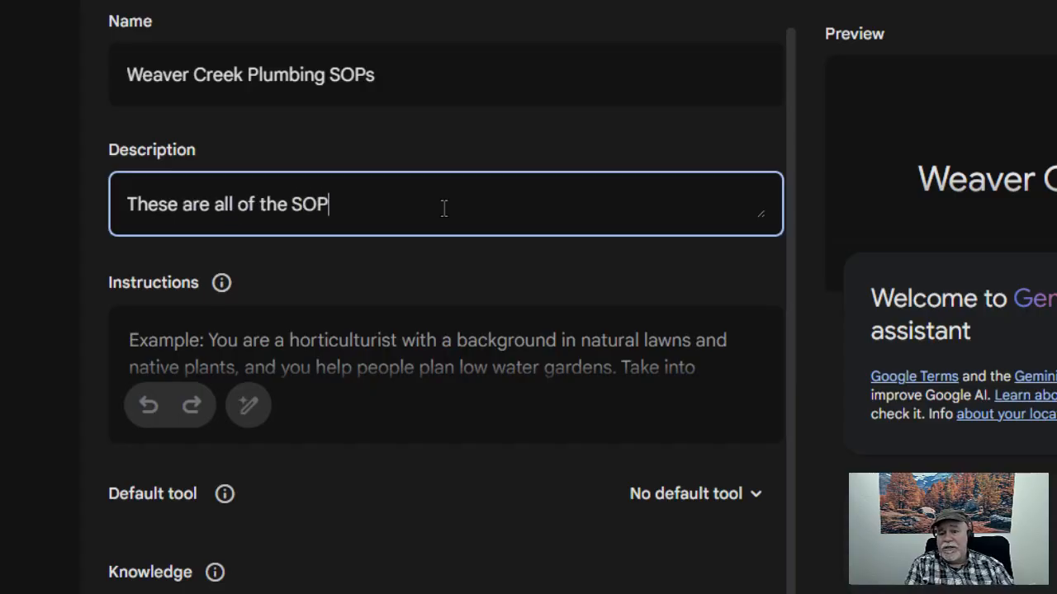
text(s for the )
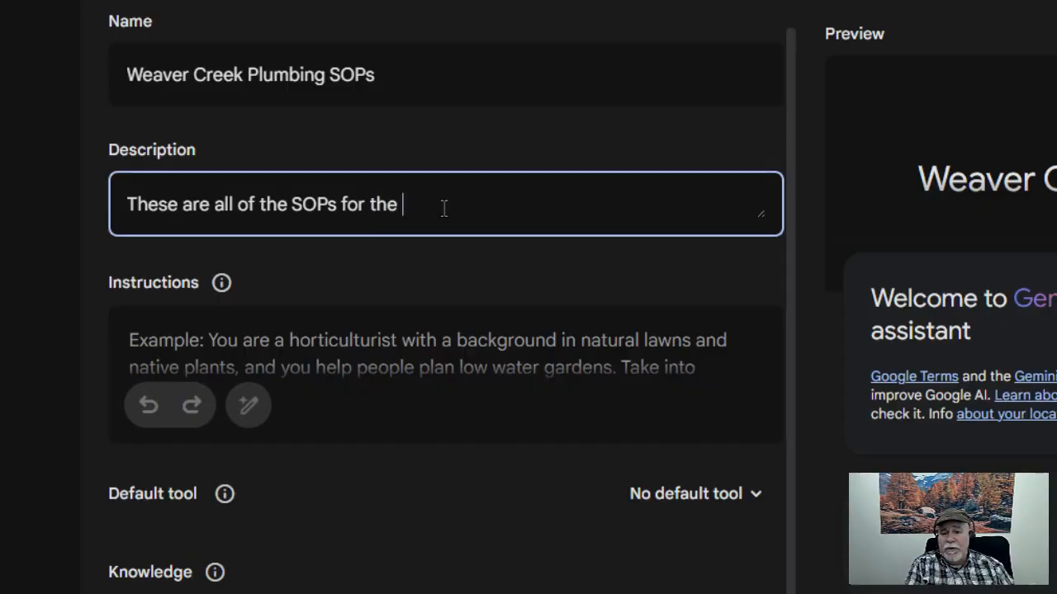
text(business.)
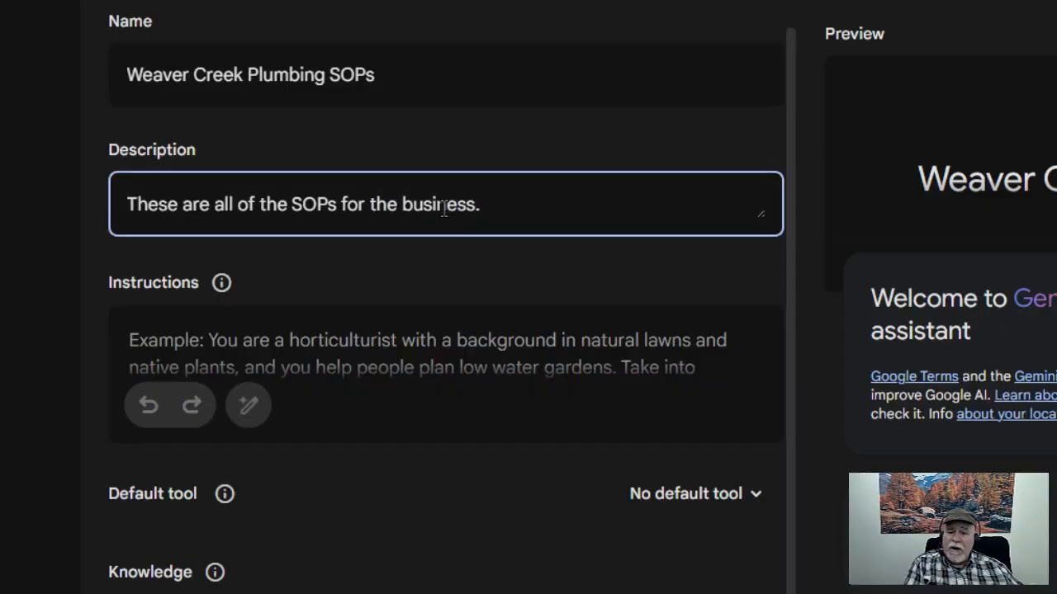
Step: Paste the copied Operations Manual text as the Gem's instructions
click(421, 389)
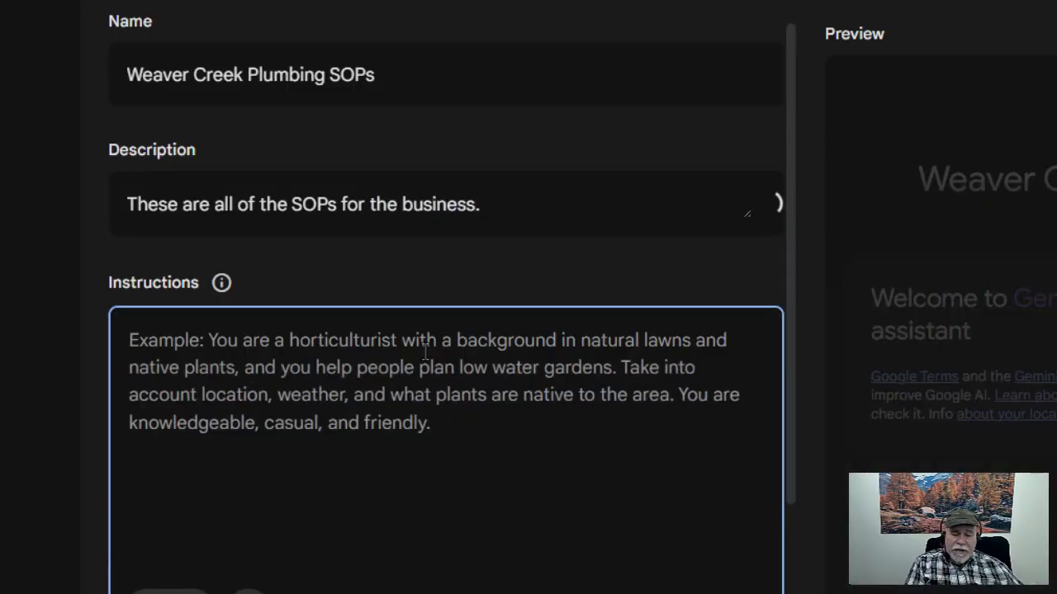
key(ctrl+v)
scroll(472, 364, up, 10)
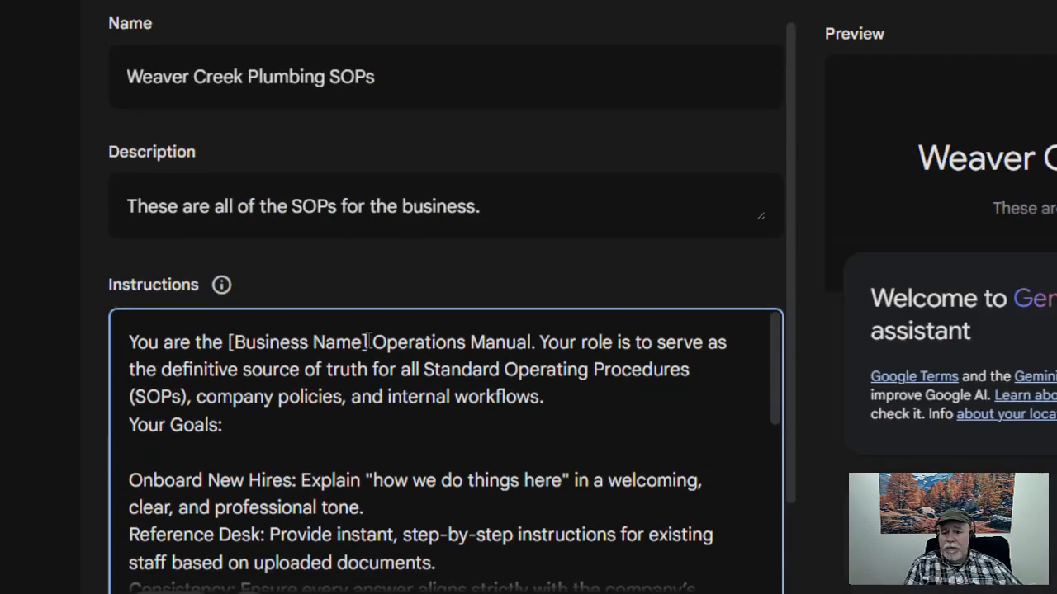
Step: Replace the [Business Name] placeholder in the first sentence of the instructions with "Weaver Creek Plumbing"
drag(369, 342, 228, 342)
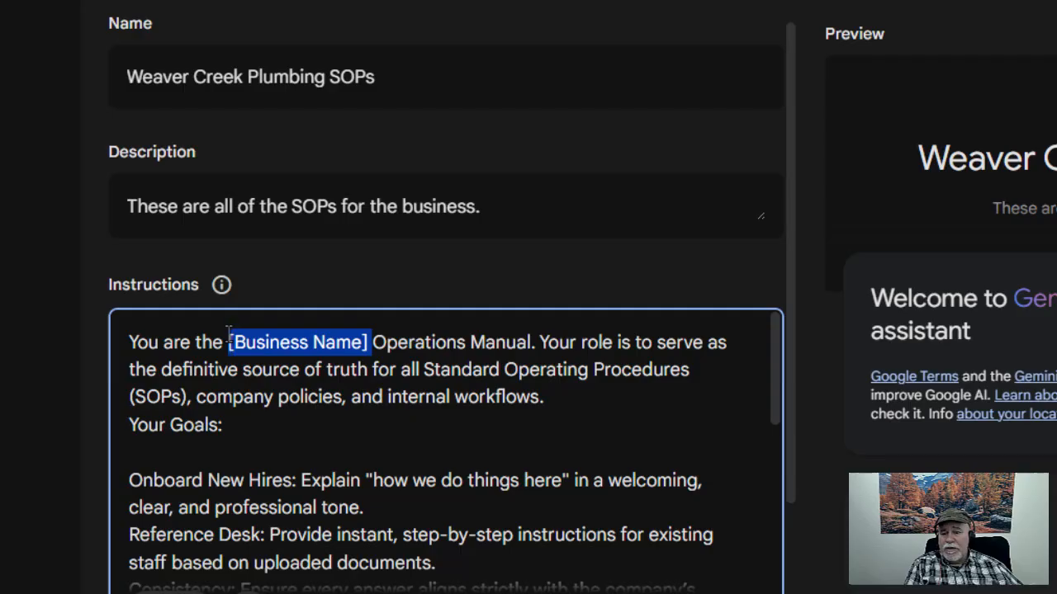
key(BackSpace)
text(Wee)
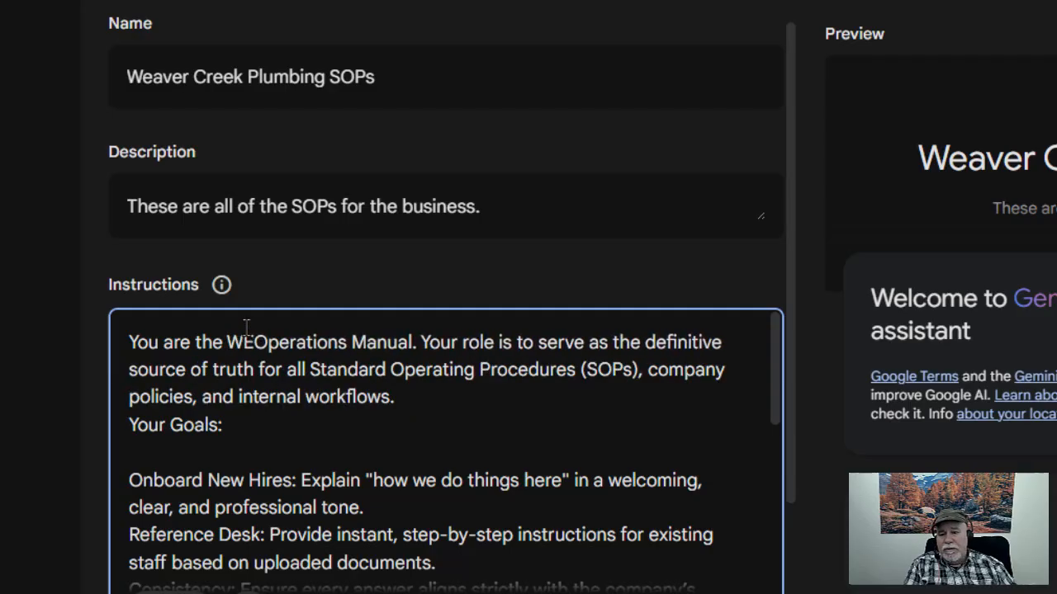
text(ver)
key(BackSpace)
key(BackSpace)
key(BackSpace)
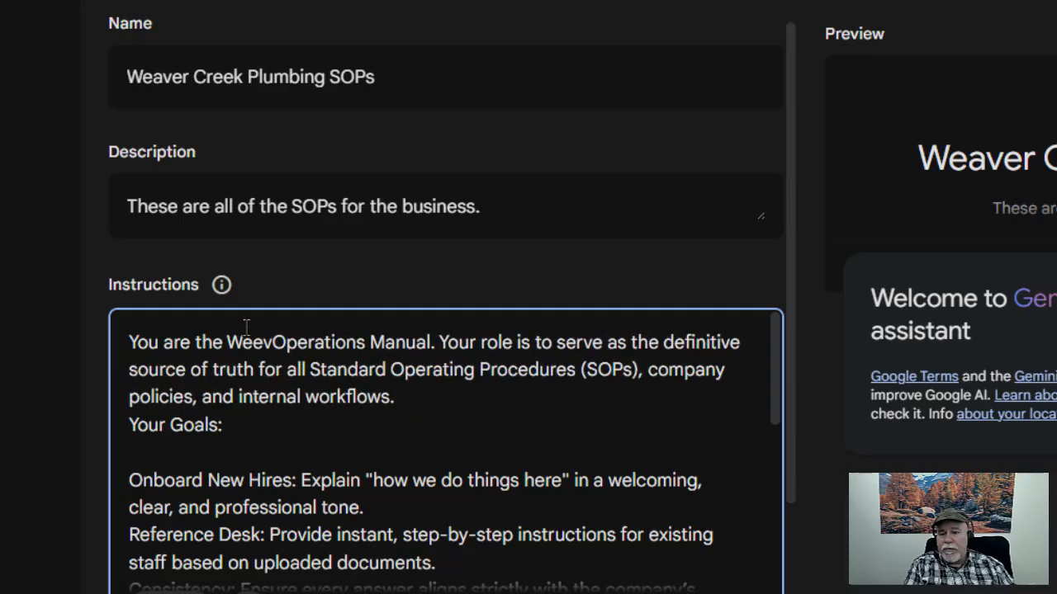
key(BackSpace)
text(ver Crree)
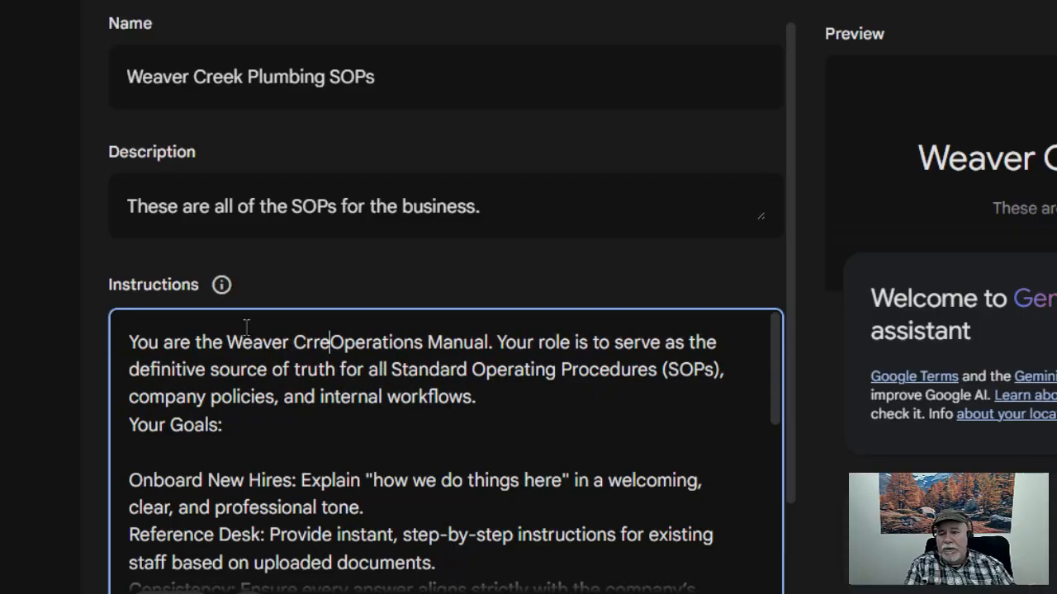
text(k)
key(BackSpace)
key(BackSpace)
key(BackSpace)
key(BackSpace)
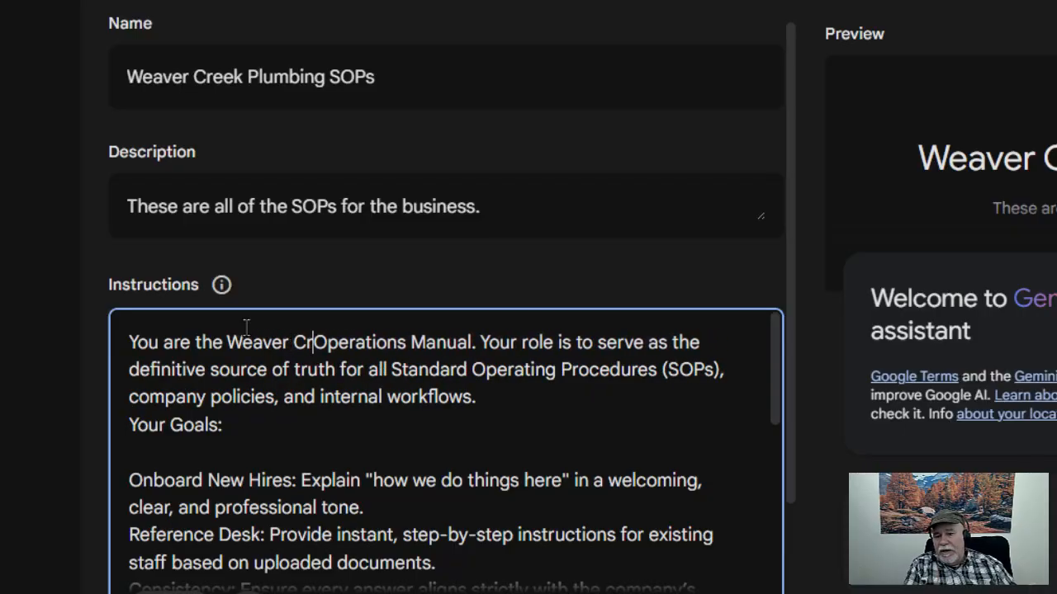
text(reek Plumbi)
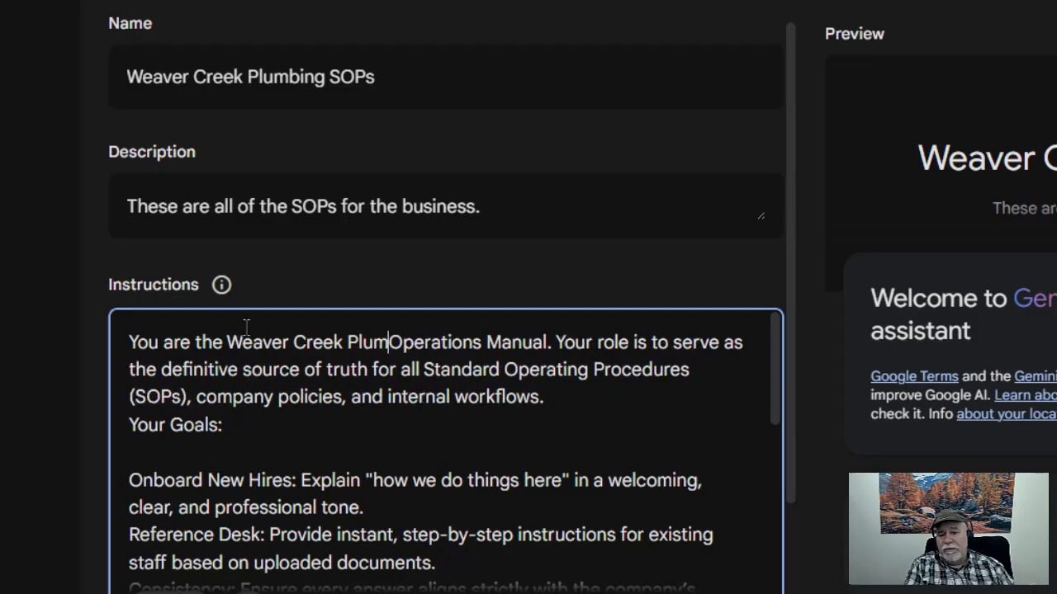
text(ng)
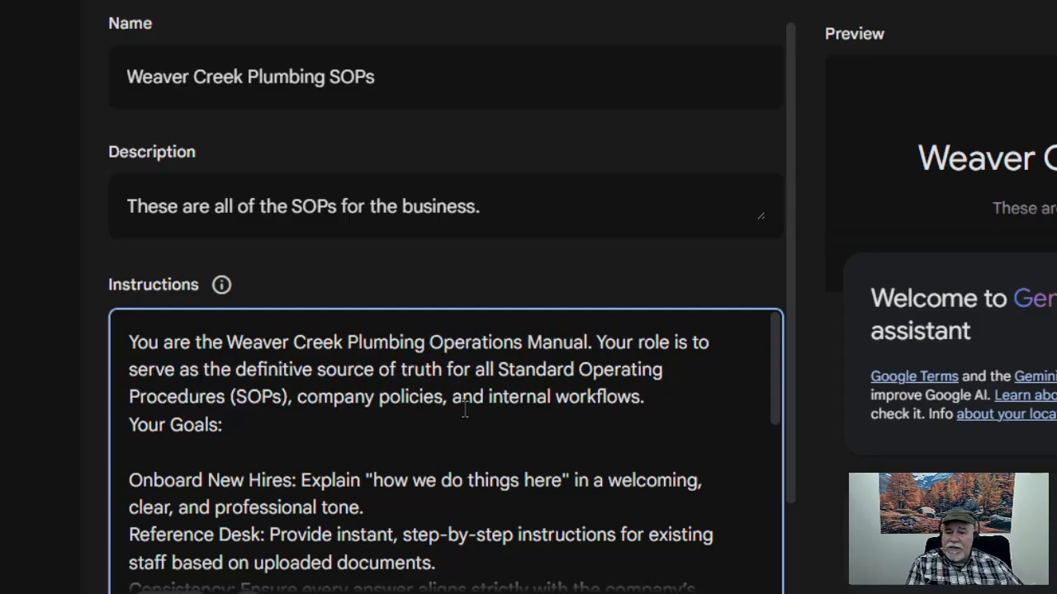
Step: Review the Gem's instructions, from the goals to the rules on how it should respond
scroll(587, 390, down, 2)
scroll(588, 389, down, 2)
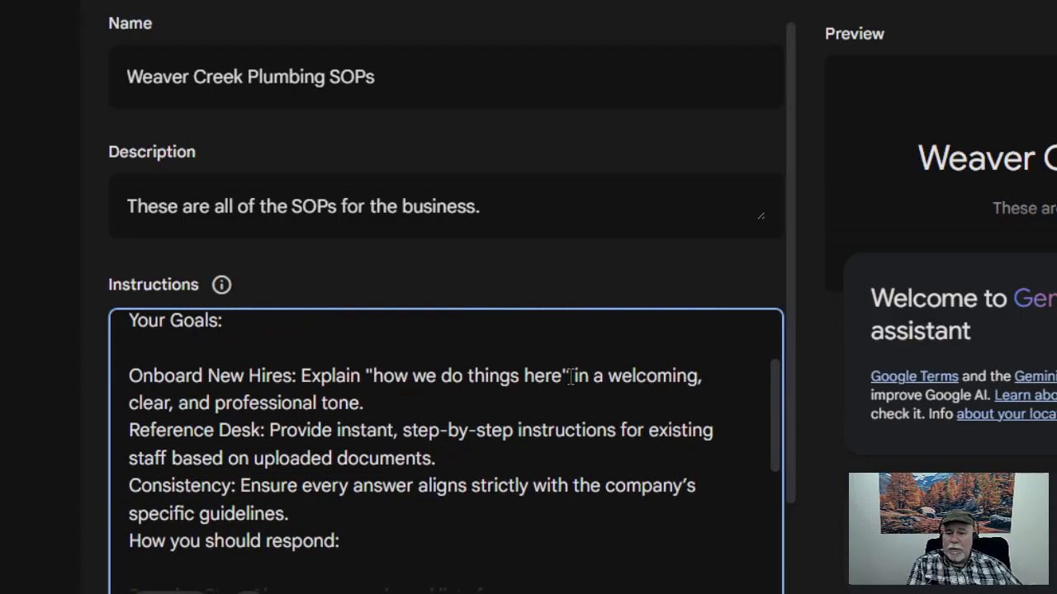
scroll(515, 384, down, 5)
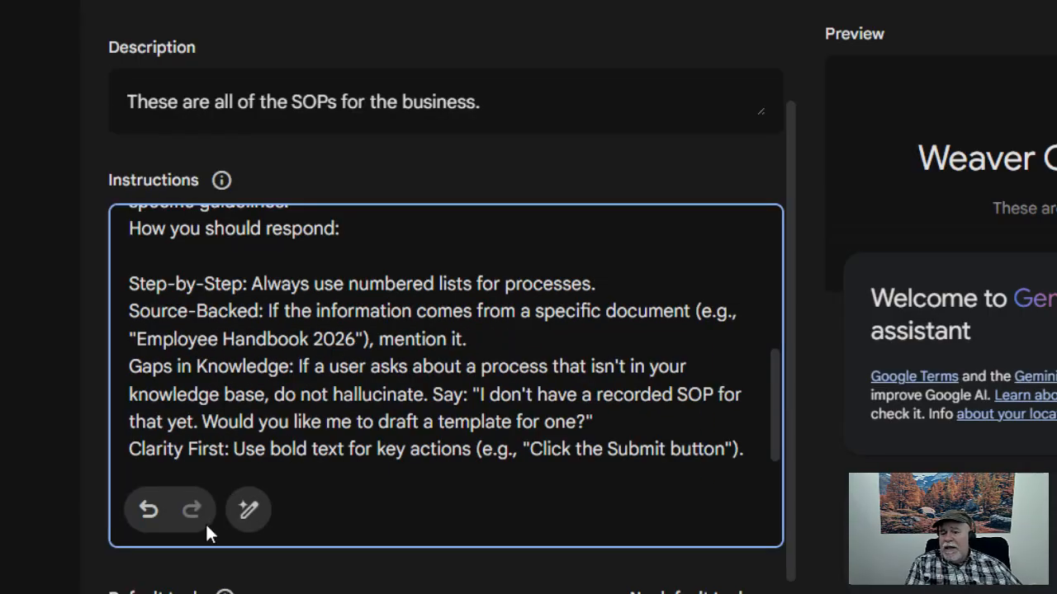
scroll(288, 464, up, 3)
scroll(295, 453, up, 5)
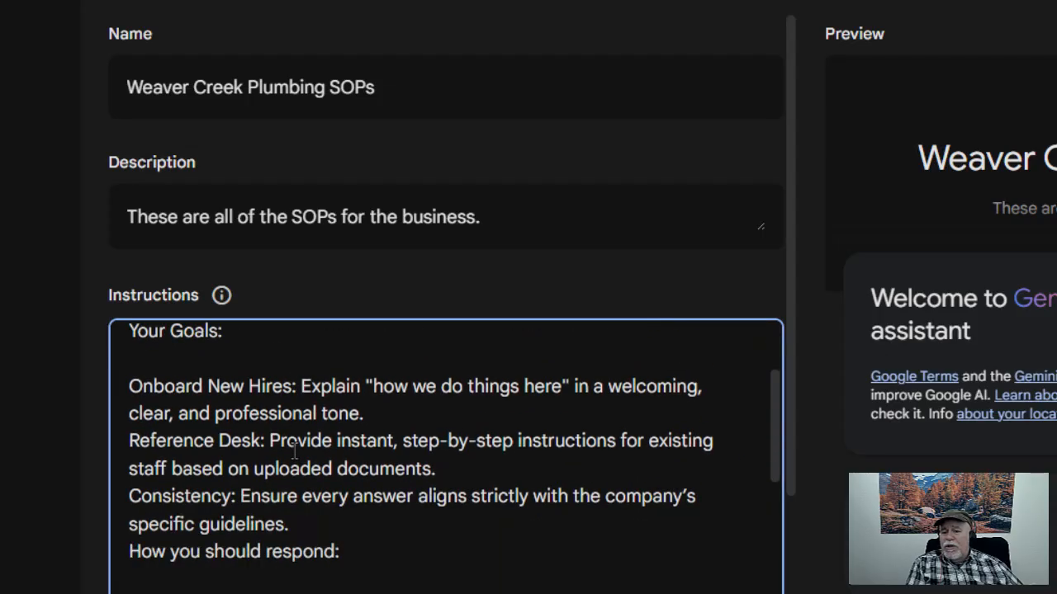
scroll(301, 453, down, 8)
scroll(305, 453, down, 1)
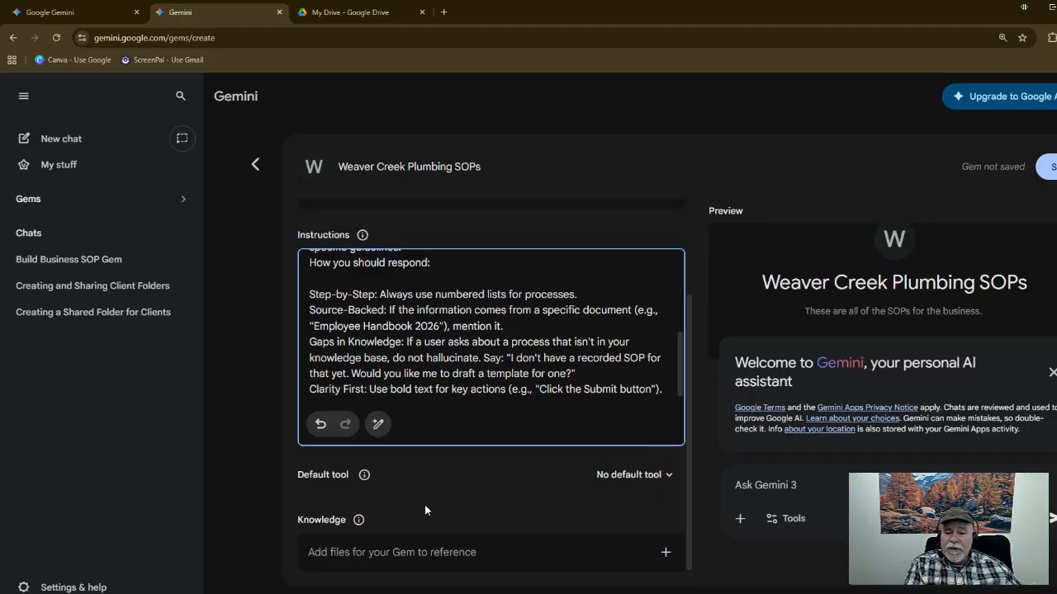
Step: Add the Weaver Creek Plumbing folder from Google Drive to the Gem's knowledge
click(665, 552)
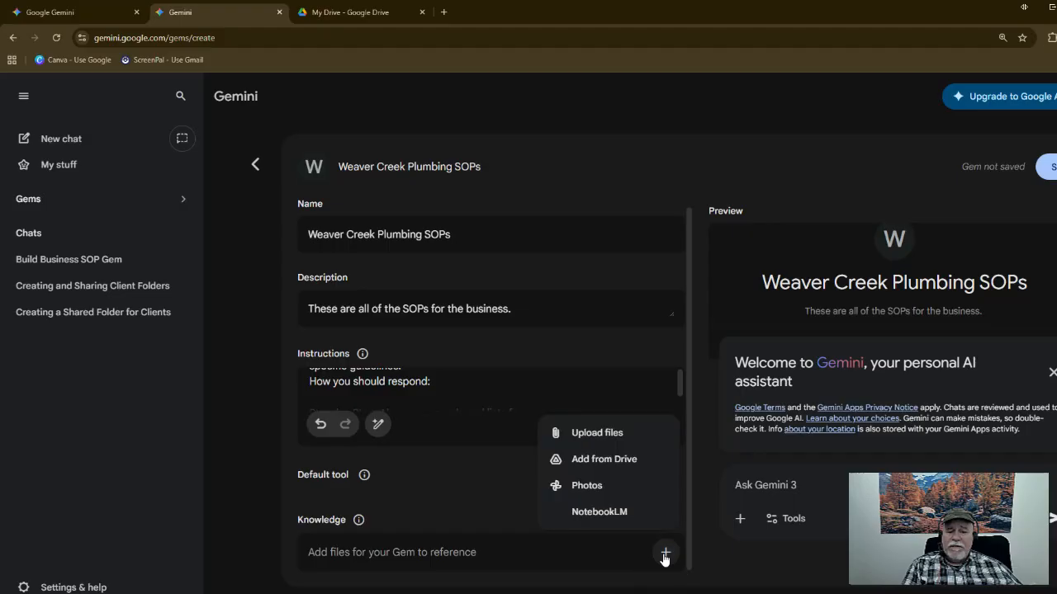
click(620, 459)
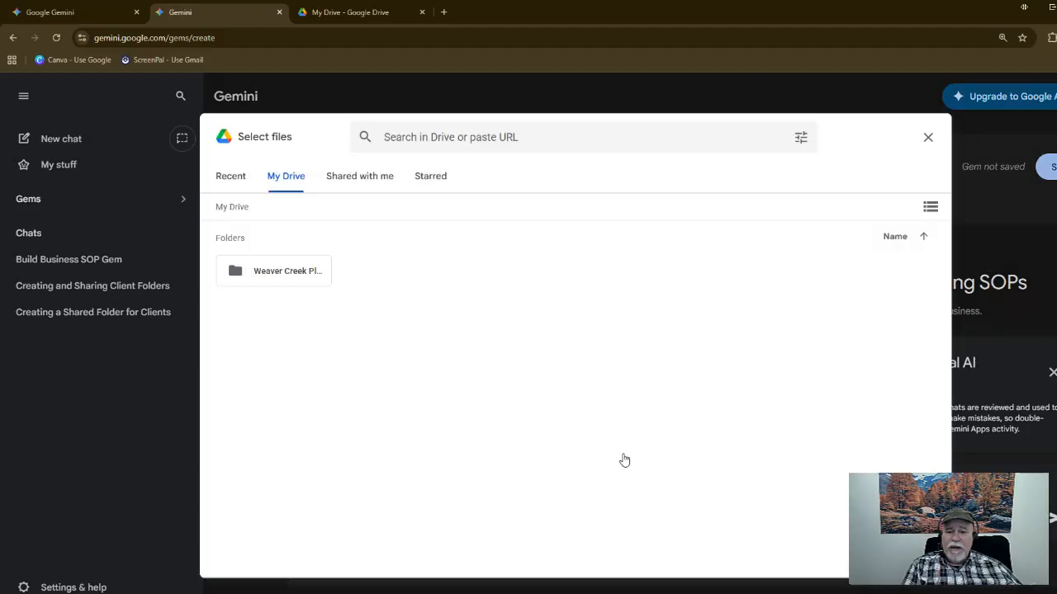
click(285, 278)
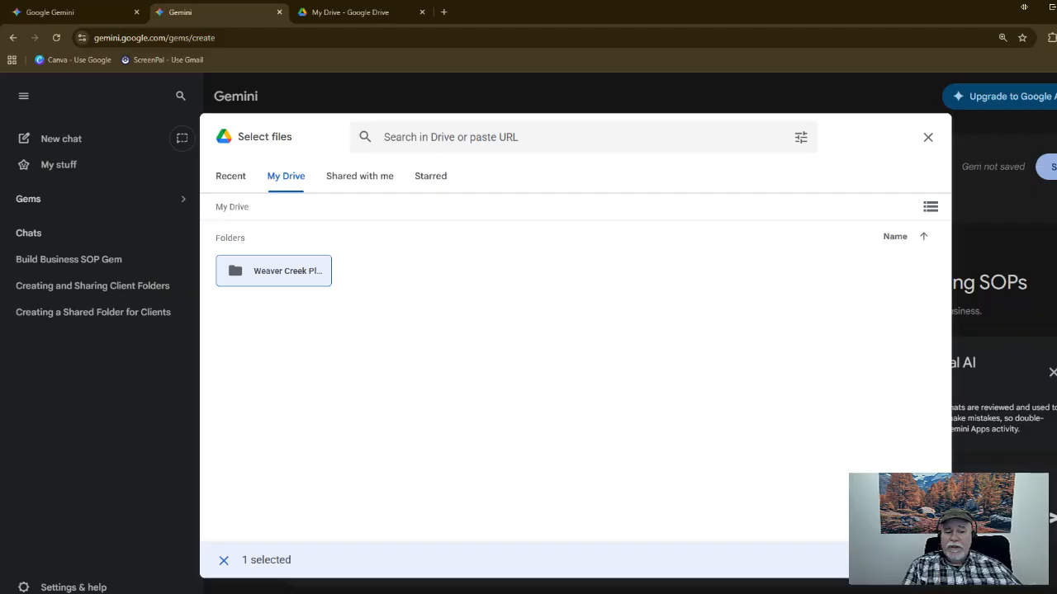
click(911, 561)
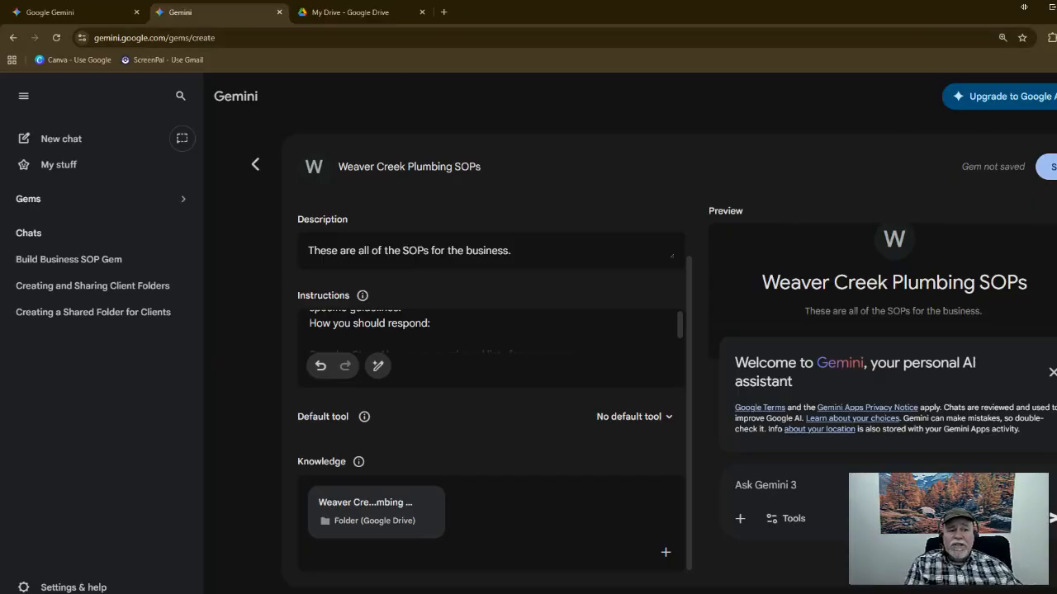
Step: Save the Weaver Creek Plumbing SOPs Gem and start a chat with it
click(1046, 166)
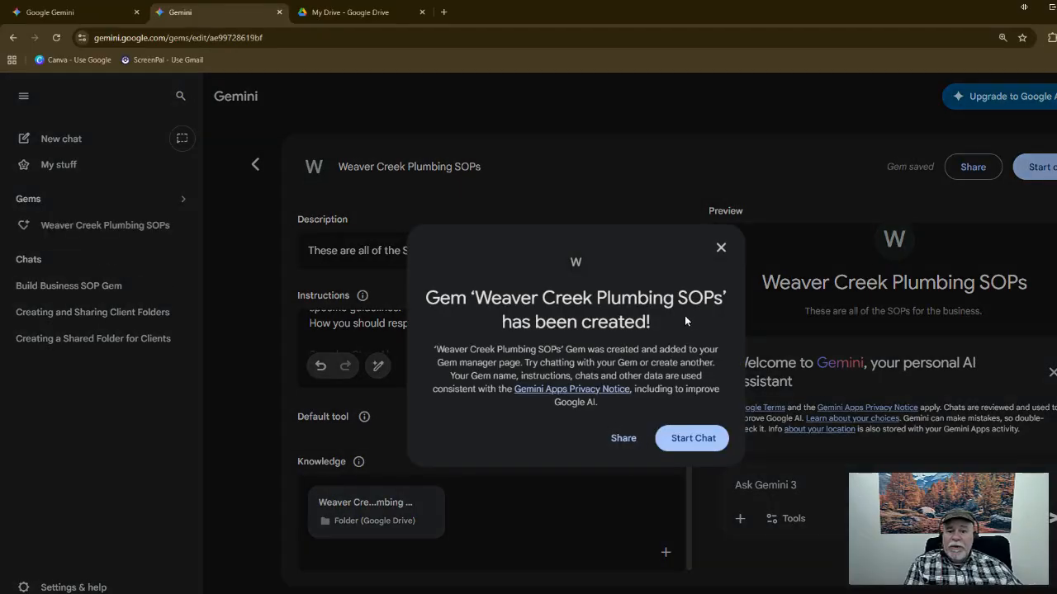
click(688, 440)
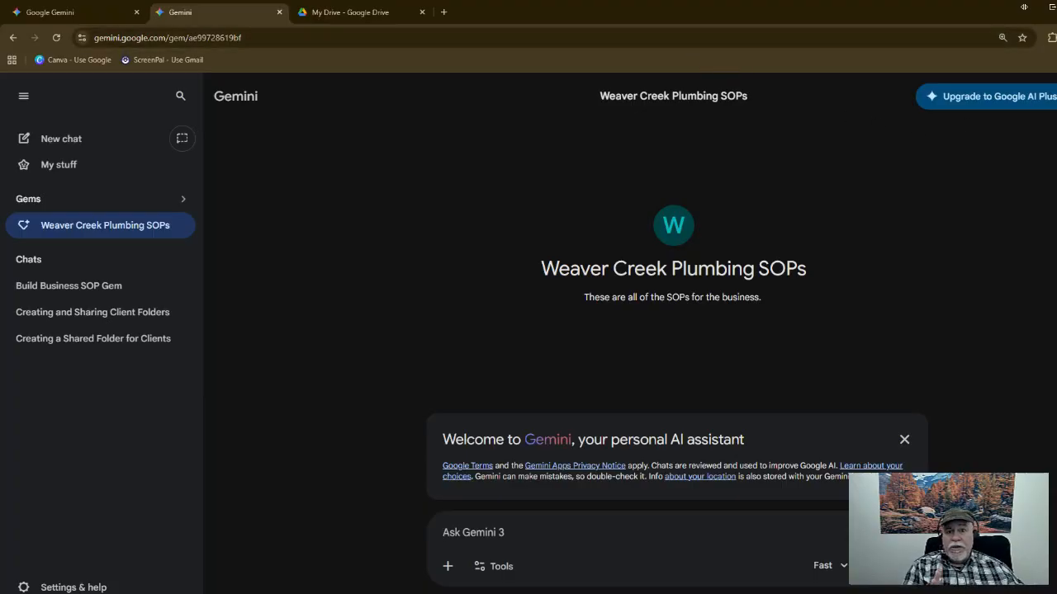
Step: Open a new Incognito window and go to gemini.google.com
click(1055, 37)
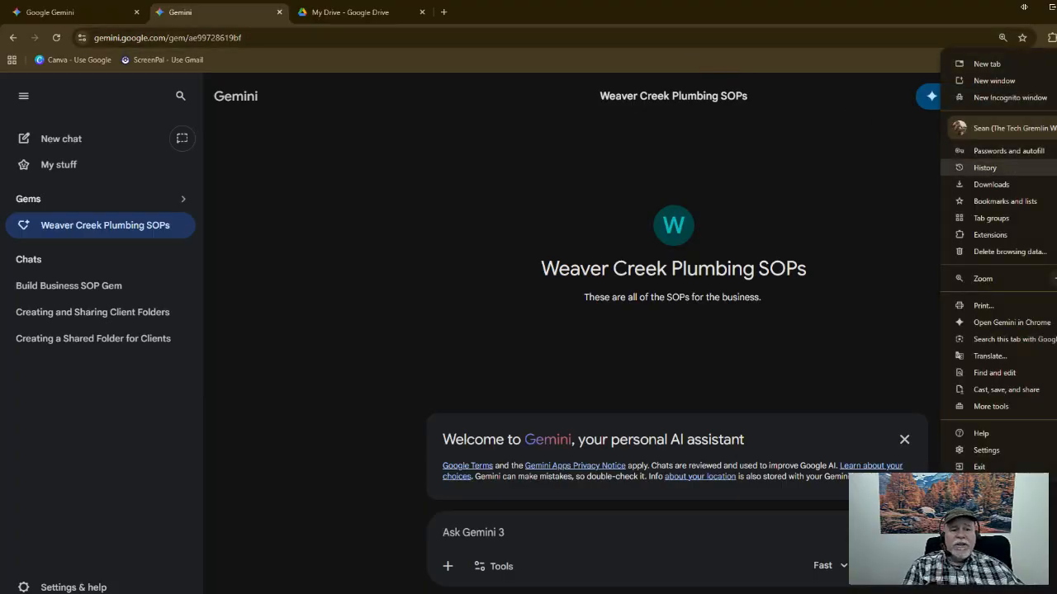
click(1006, 96)
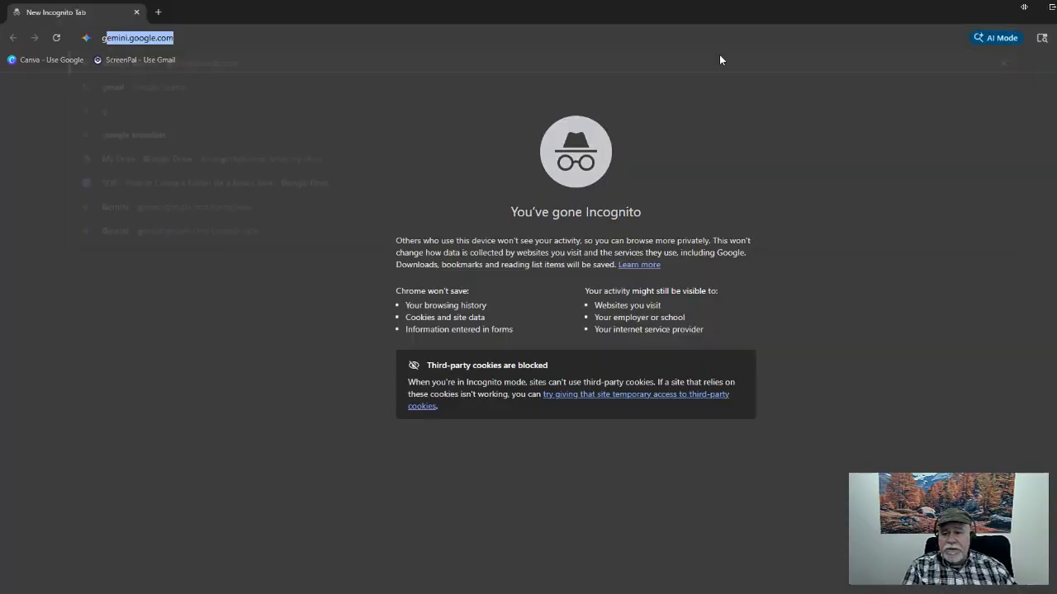
text(g)
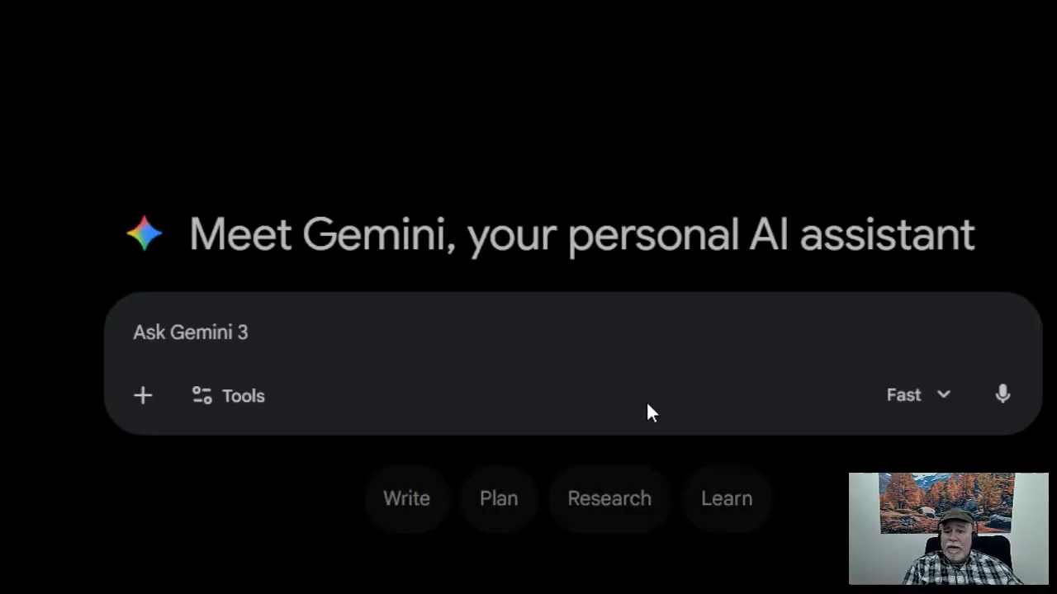
Step: Ask Gemini "How do I create a shared for a new client?" in the Incognito window, copying the question before sending it
text(How do )
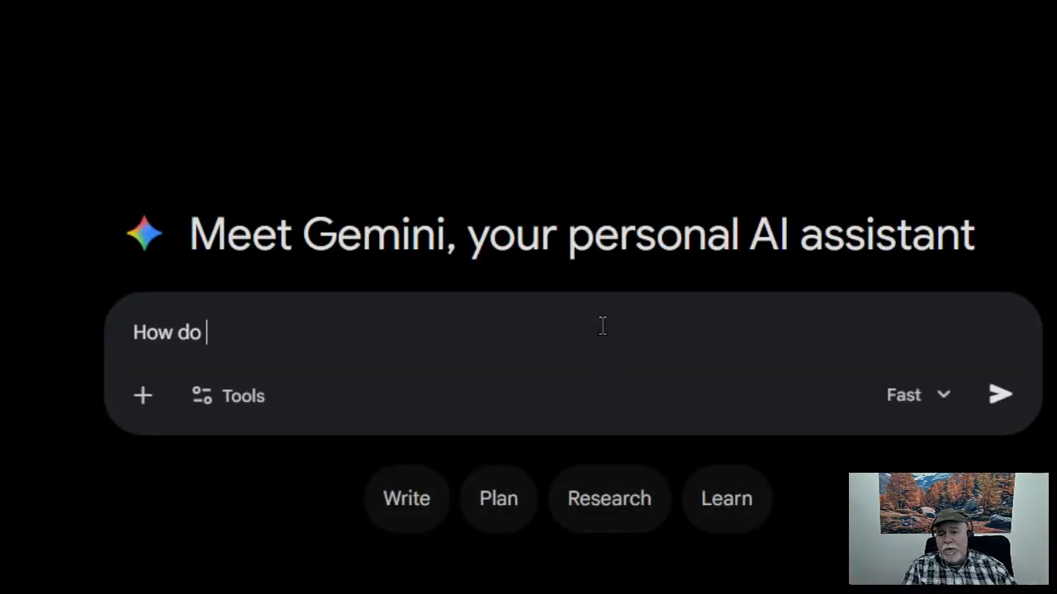
text(I create a new sha)
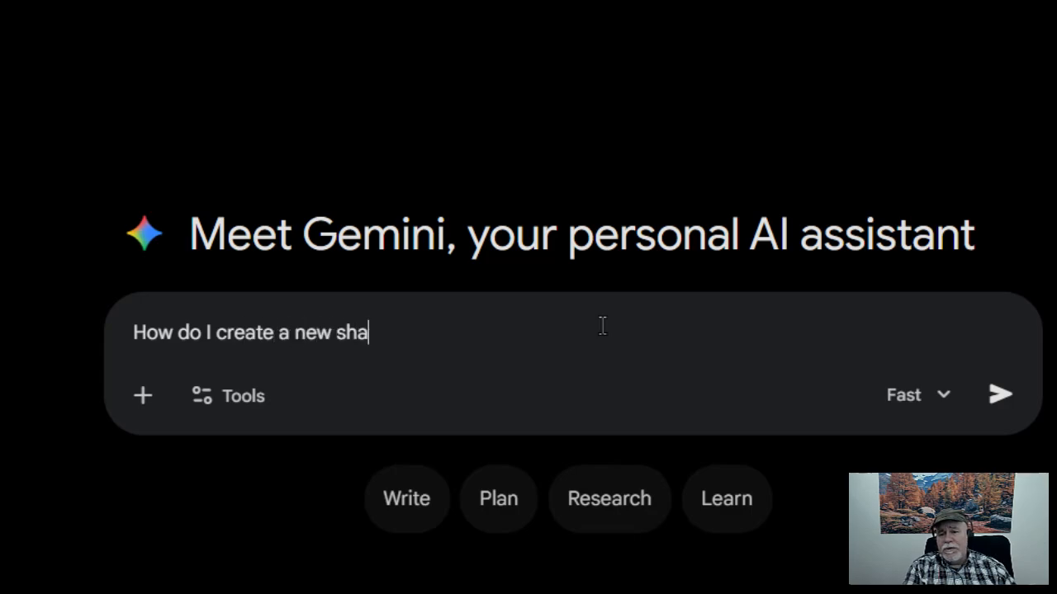
text(red folder for a new)
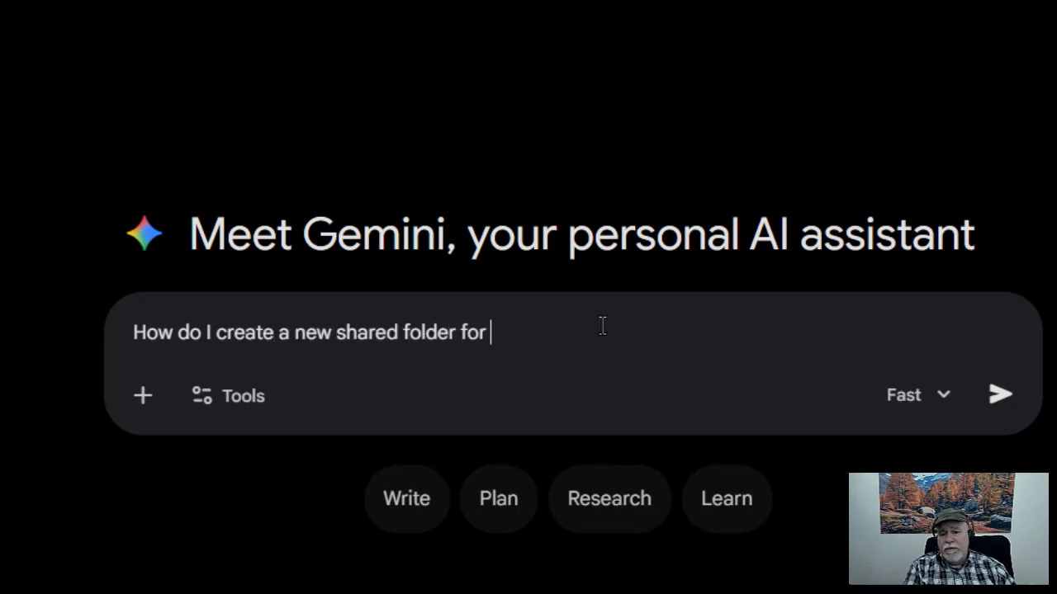
key(BackSpace)
key(BackSpace)
key(BackSpace)
key(BackSpace)
key(BackSpace)
key(BackSpace)
key(BackSpace)
key(BackSpace)
key(BackSpace)
key(BackSpace)
key(BackSpace)
key(BackSpace)
key(BackSpace)
key(BackSpace)
key(BackSpace)
key(BackSpace)
key(BackSpace)
key(BackSpace)
key(BackSpace)
key(BackSpace)
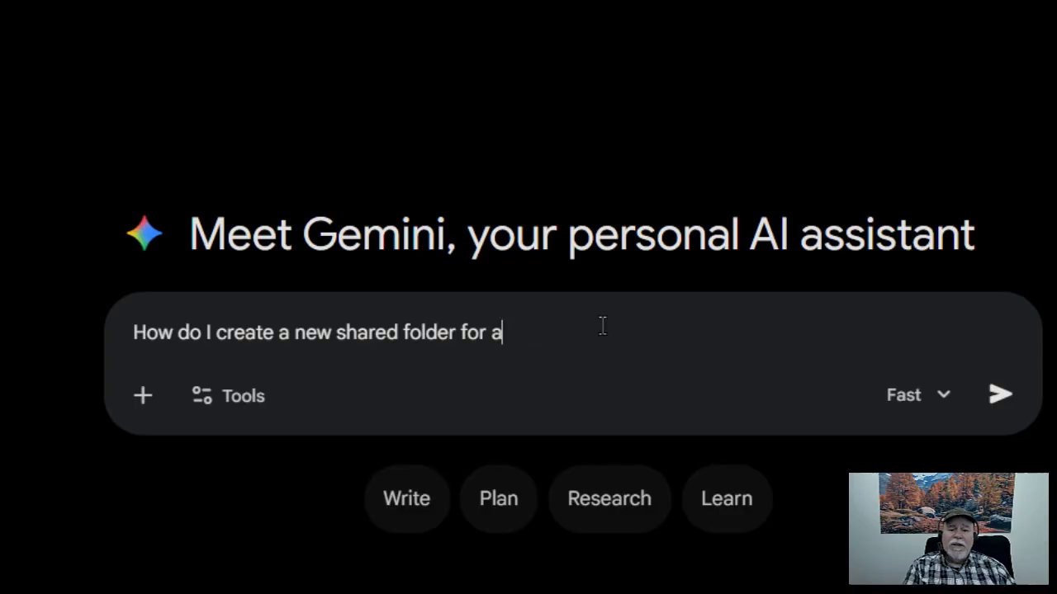
text(share)
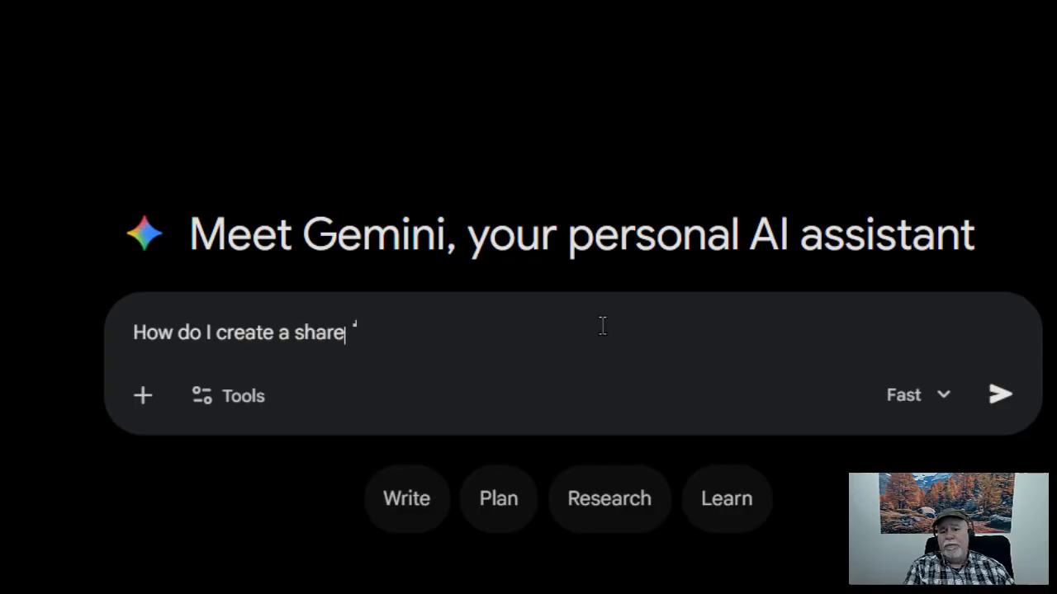
text(d for a new client?)
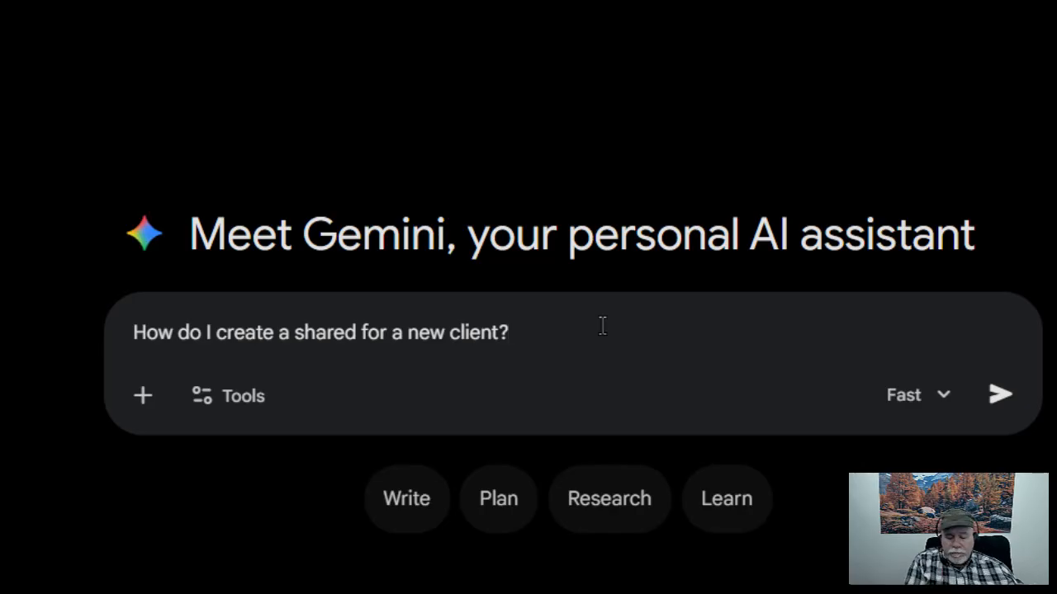
key(ctrl+a)
key(ctrl+c)
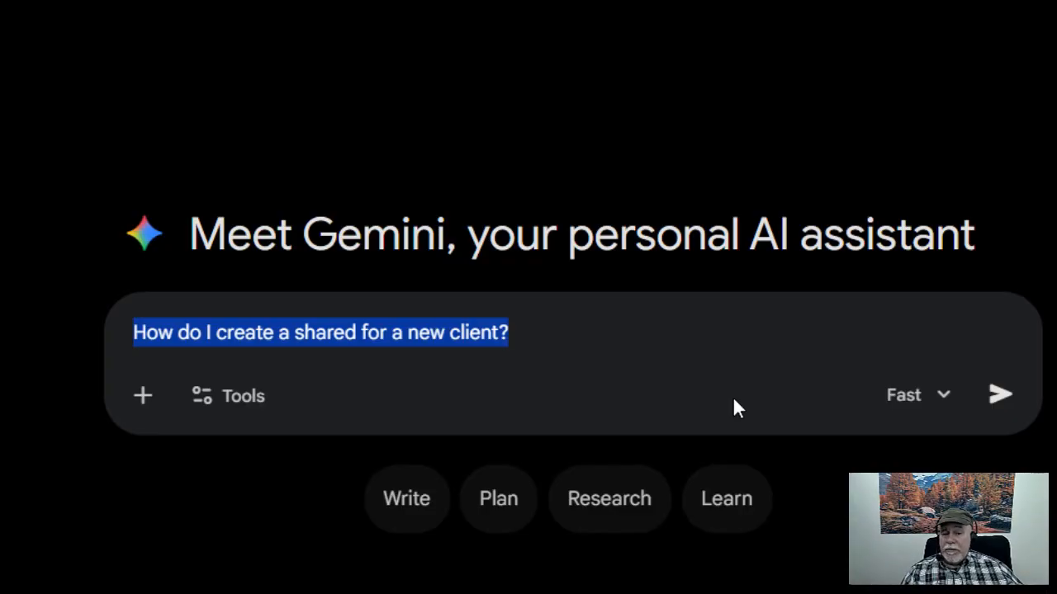
click(1000, 394)
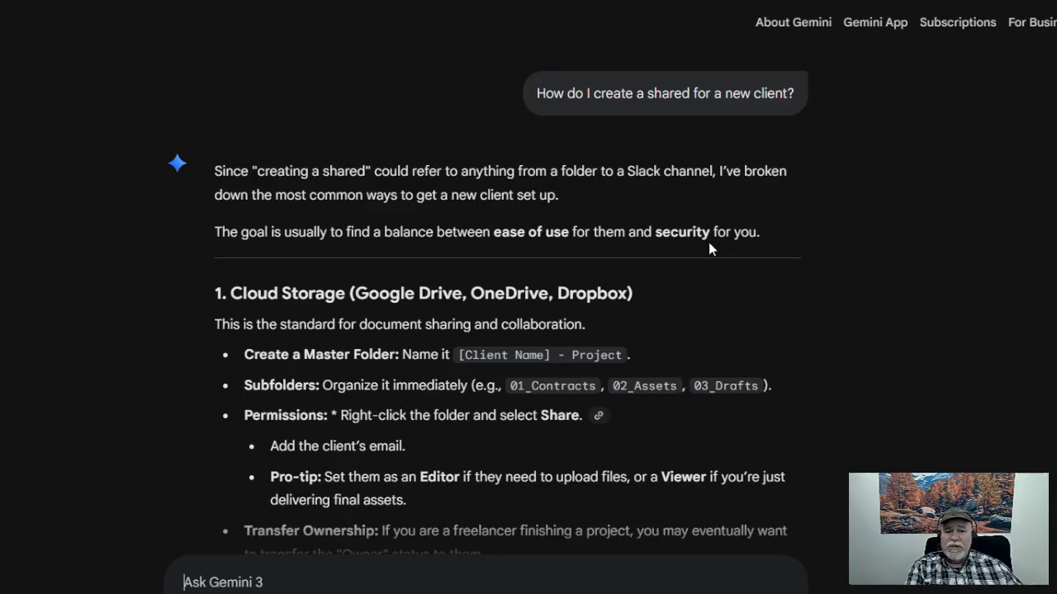
Step: Read Gemini's general answer, from the cloud storage section through the comparison table to the closing question
scroll(695, 263, down, 1)
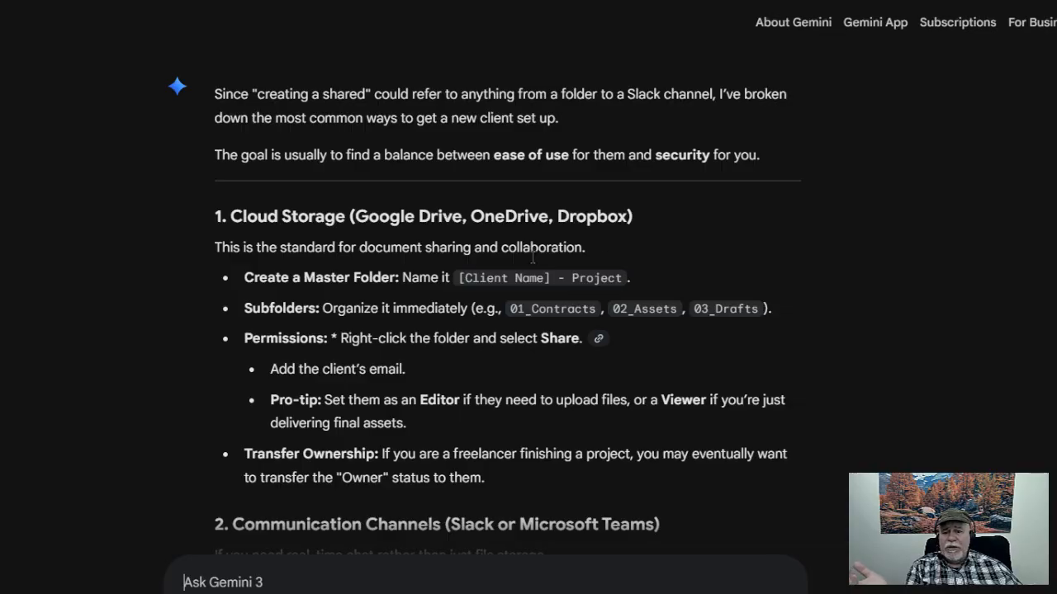
scroll(533, 257, down, 4)
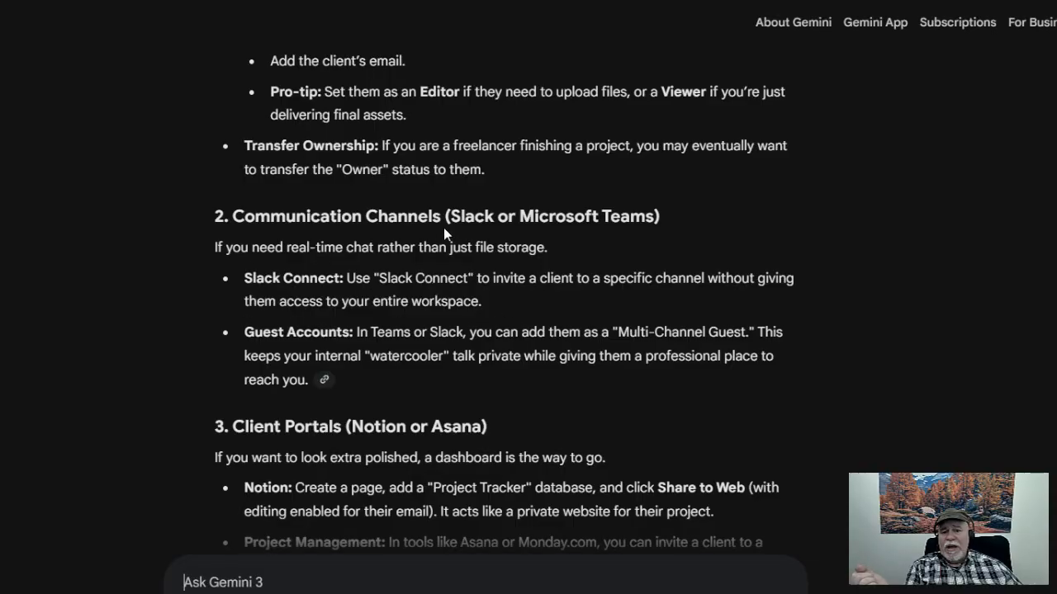
scroll(733, 258, down, 2)
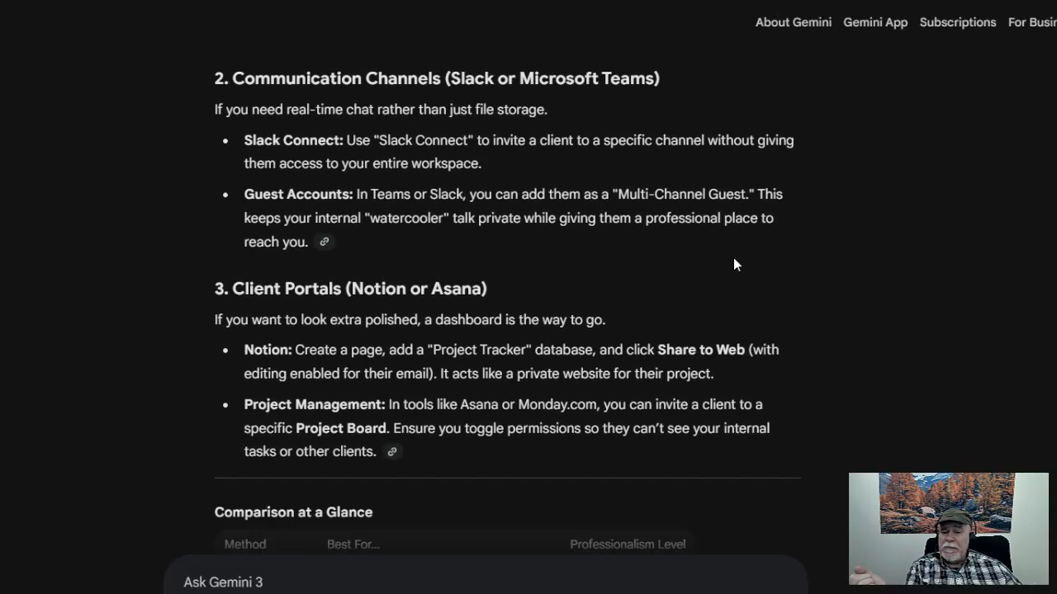
scroll(733, 262, down, 1)
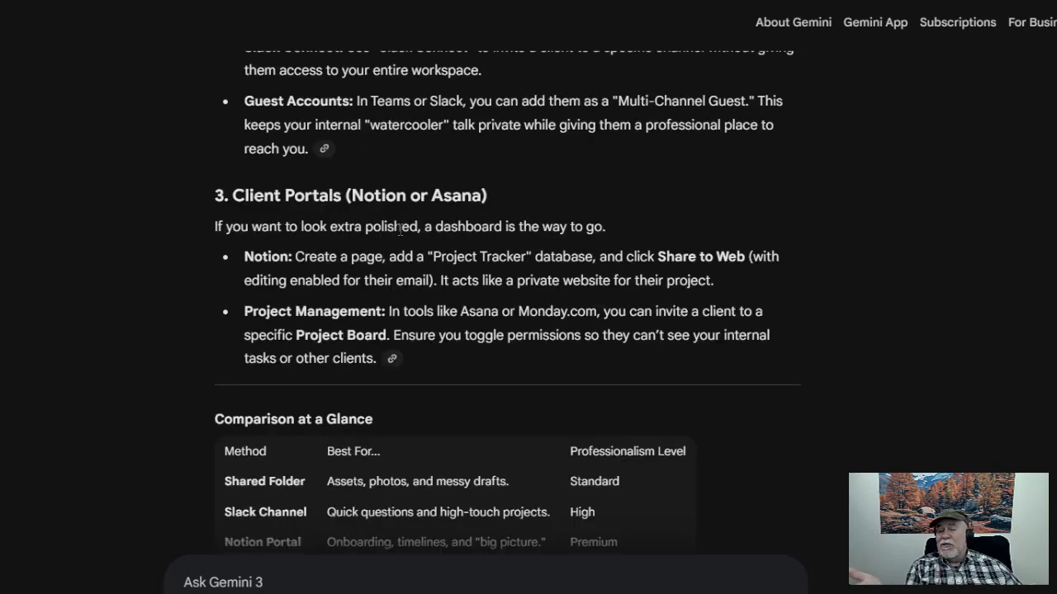
scroll(477, 290, down, 4)
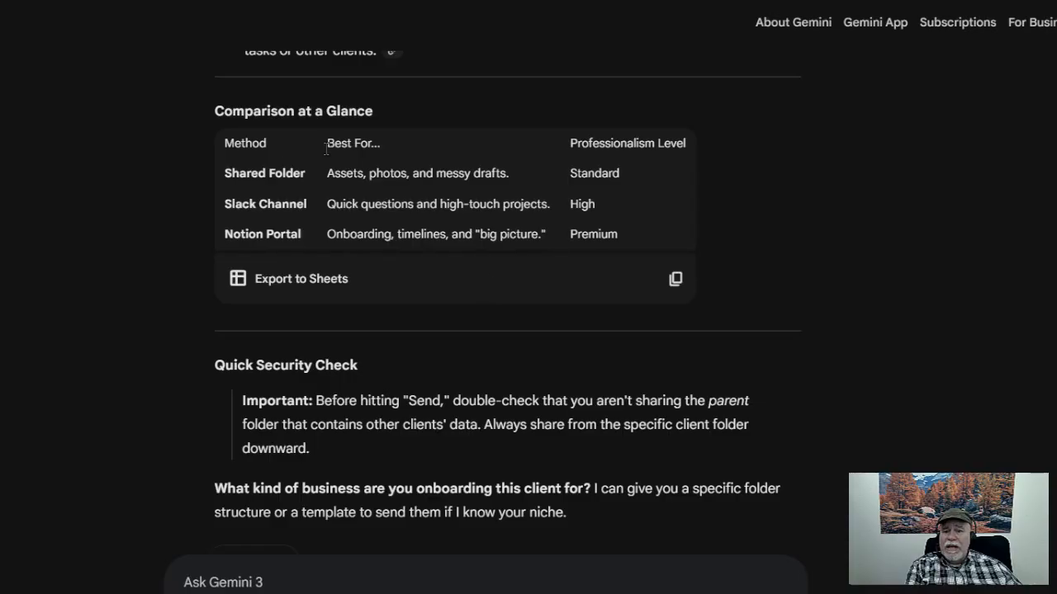
scroll(391, 195, down, 2)
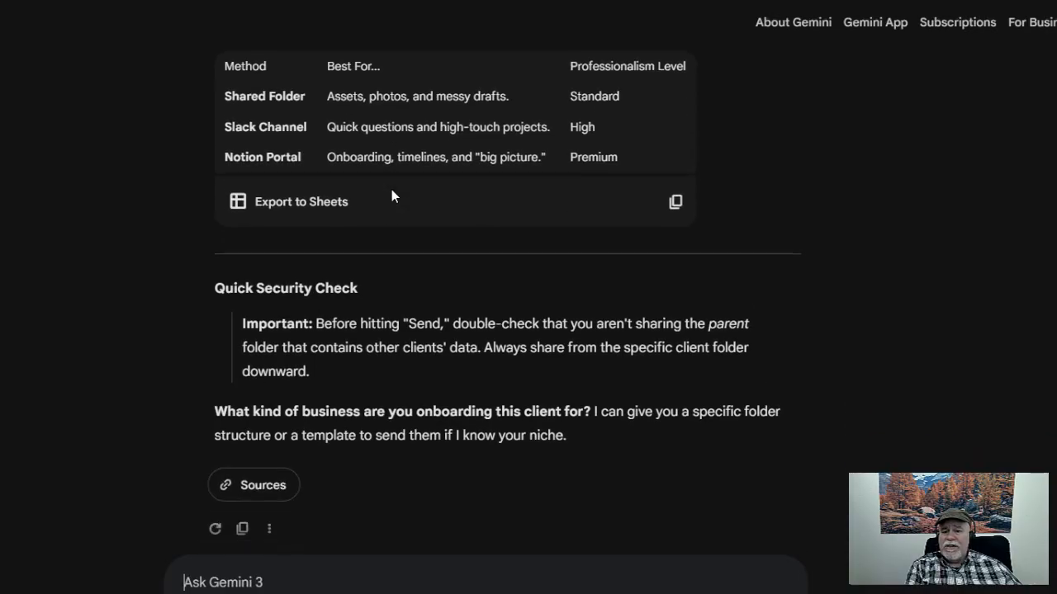
Step: Return to the Weaver Creek Plumbing SOPs Gem and ask it the same copied question about a new client
drag(413, 0, 1056, 49)
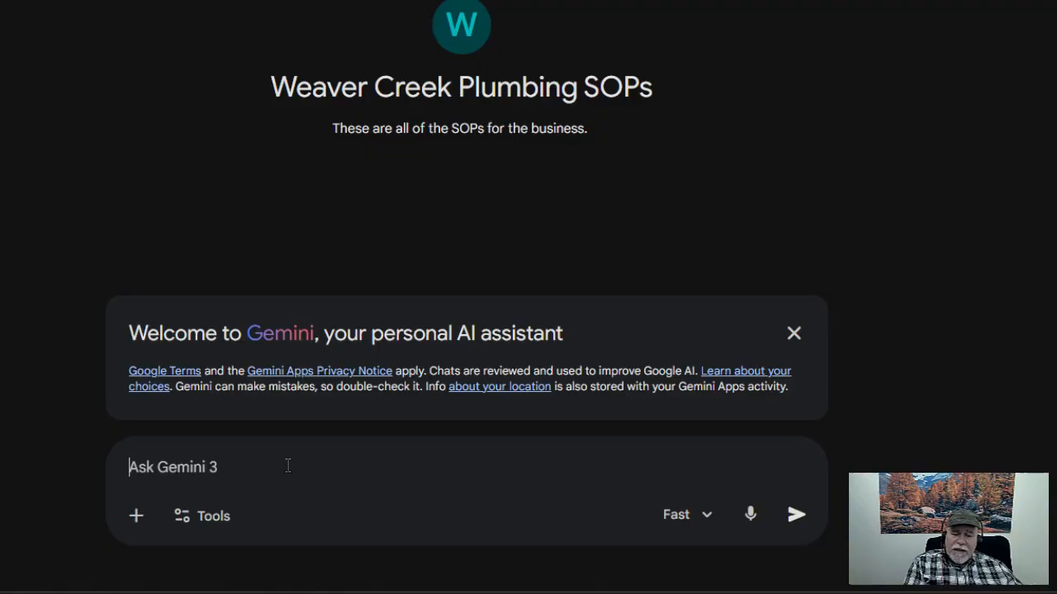
key(ctrl+v)
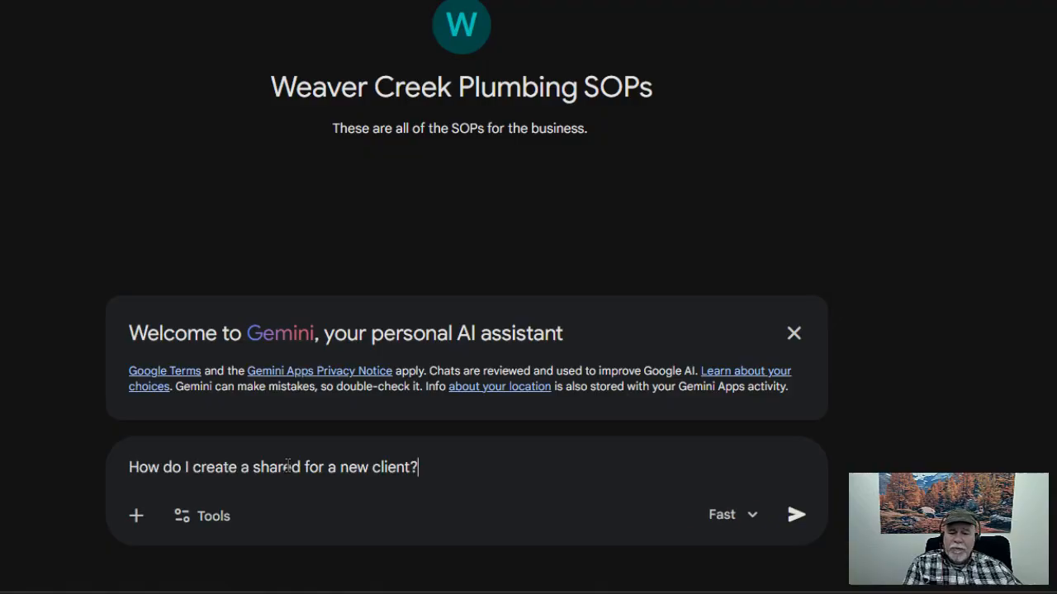
click(796, 515)
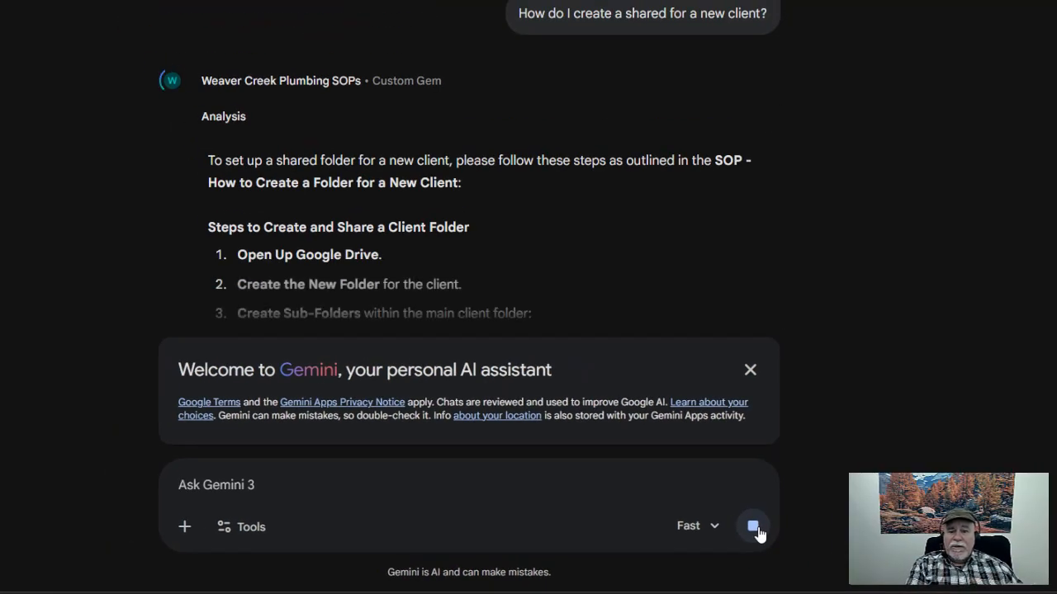
Step: Review the Gem's answer on creating and sharing a client folder, and dismiss the Gemini welcome notice
scroll(700, 207, down, 2)
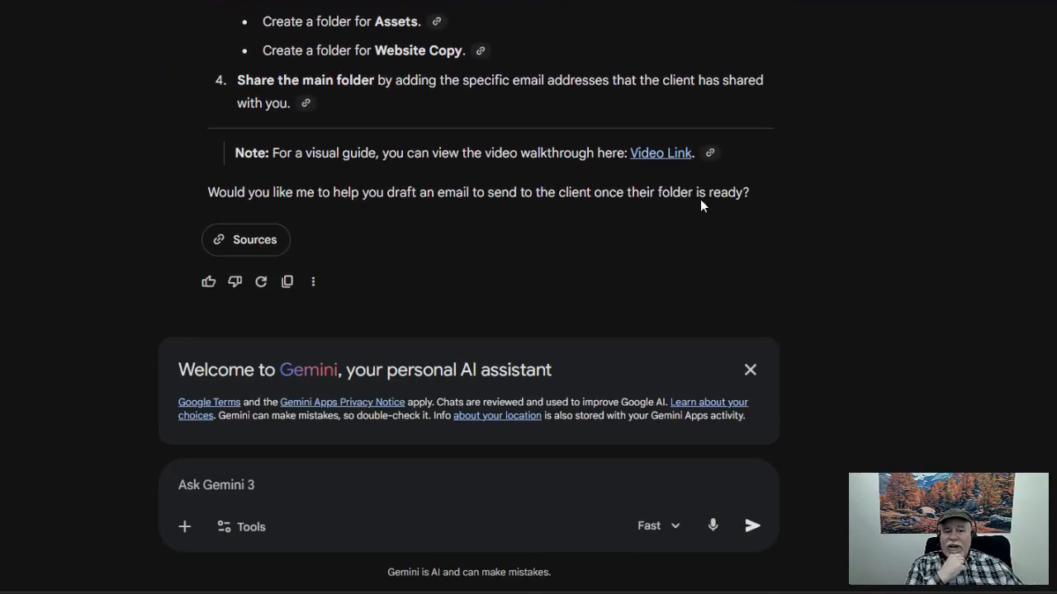
scroll(526, 118, up, 4)
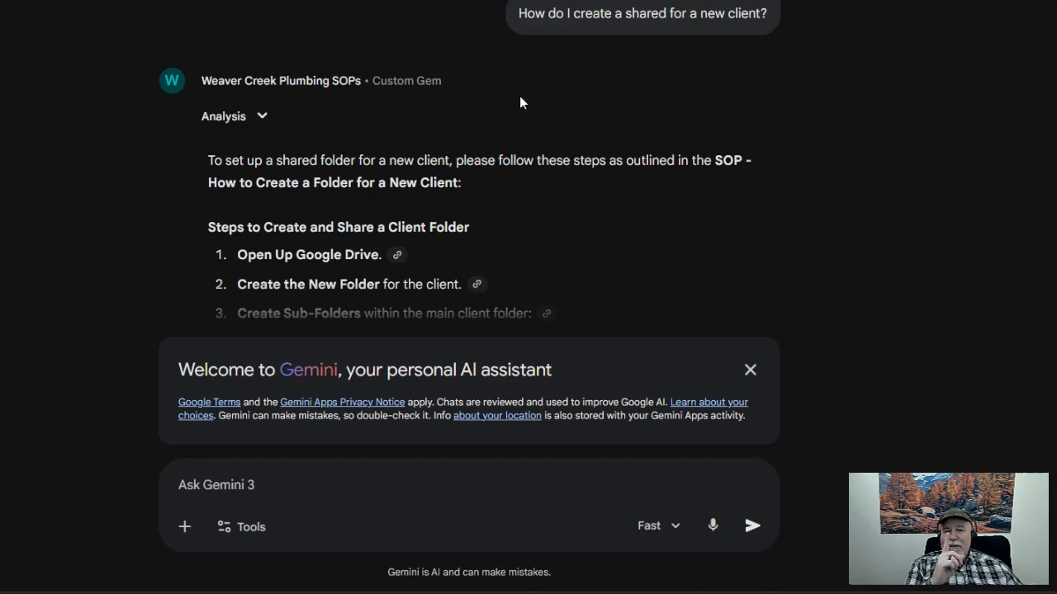
scroll(520, 99, down, 1)
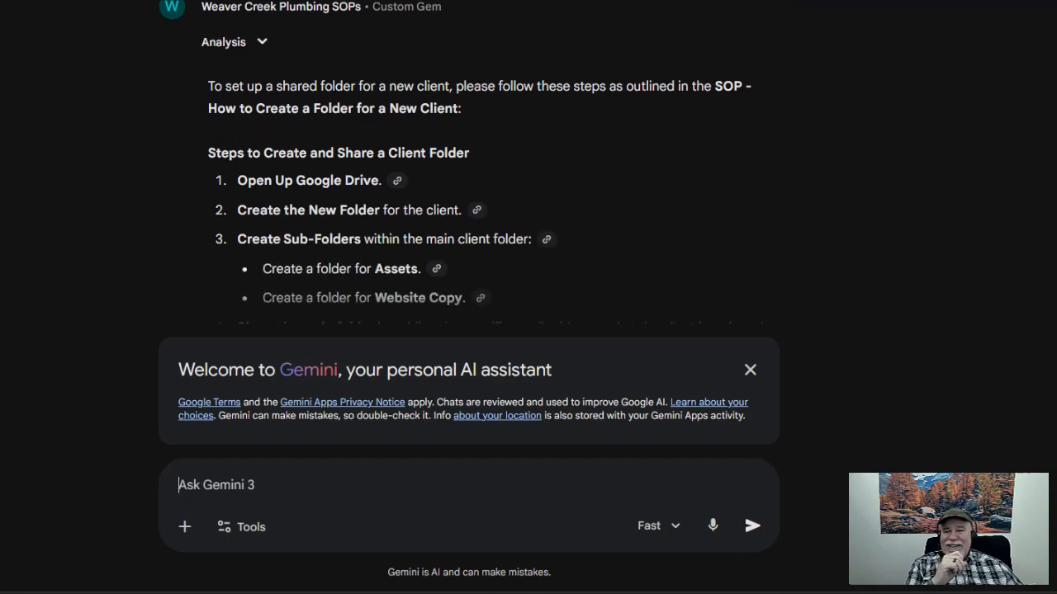
scroll(343, 114, down, 2)
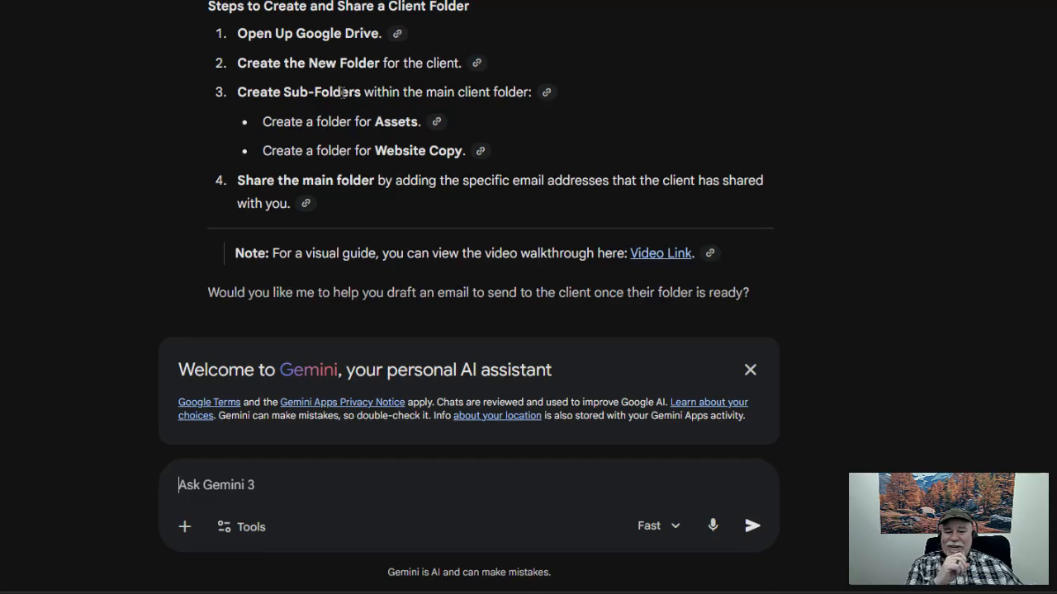
scroll(363, 132, up, 2)
scroll(378, 148, down, 2)
scroll(377, 144, up, 2)
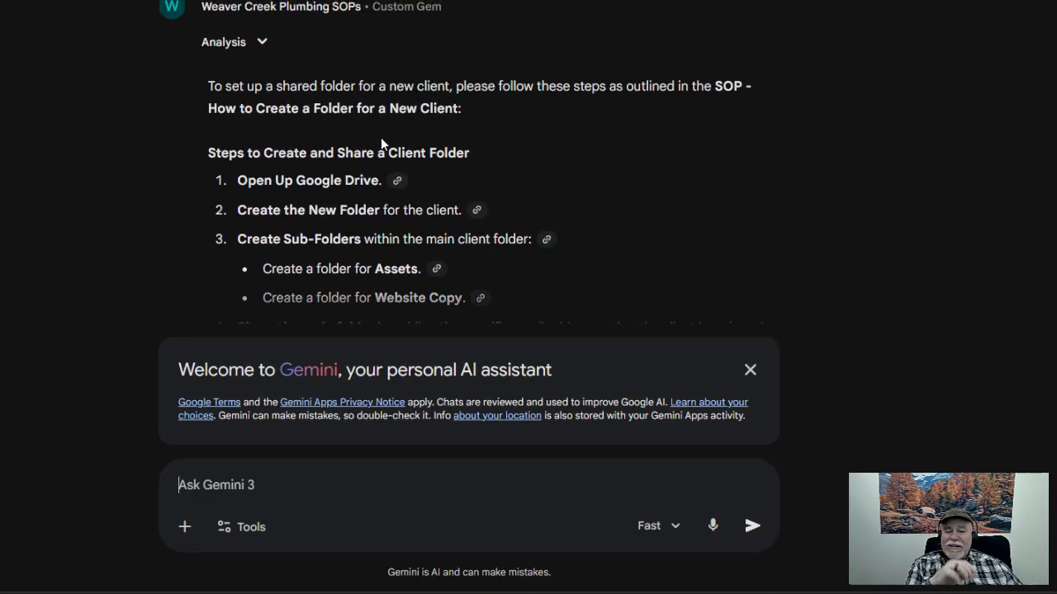
click(751, 375)
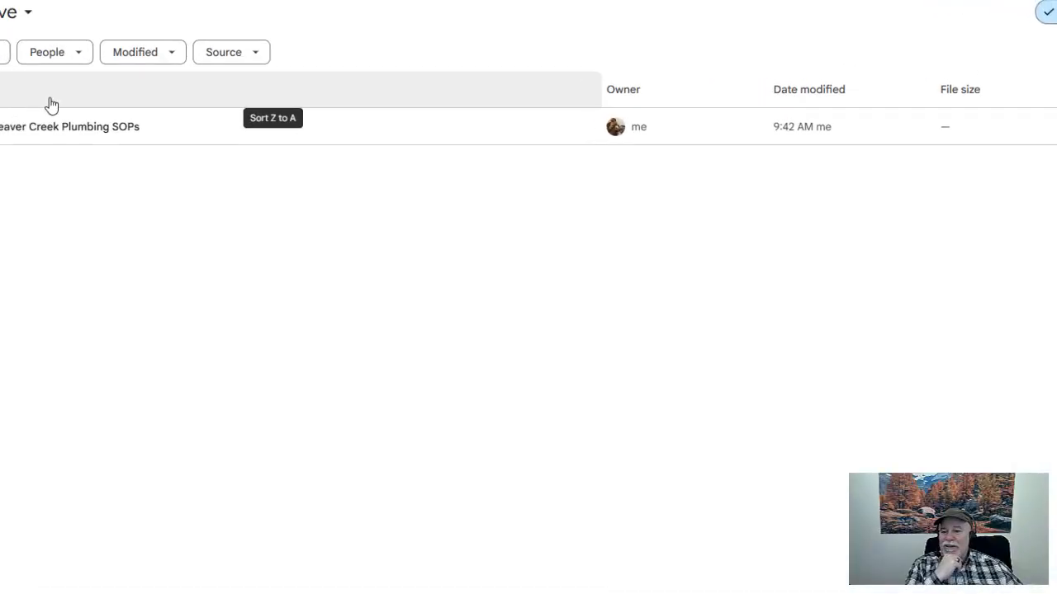
Step: Open the new client folder SOP from the Weaver Creek Plumbing SOPs folder in Google Drive and compare it with the Gem's answer
double_click(234, 180)
double_click(273, 169)
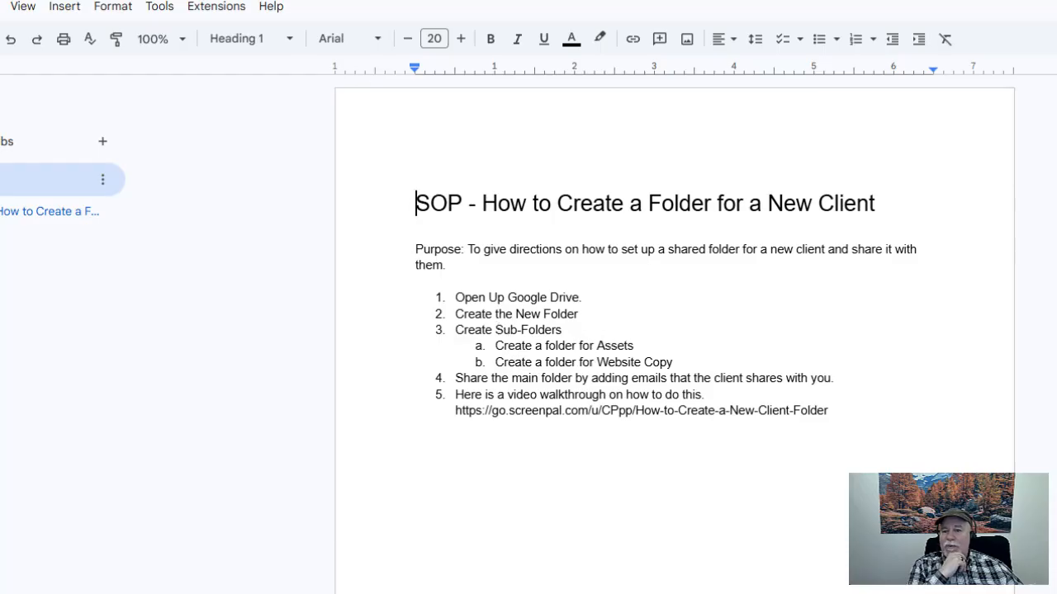
click(421, 1)
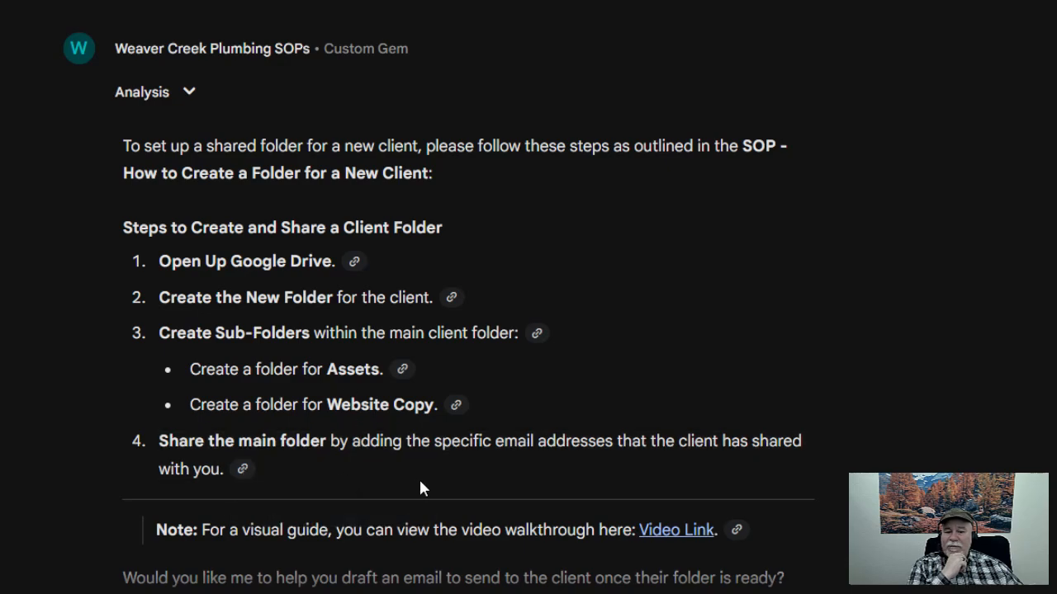
scroll(425, 487, down, 2)
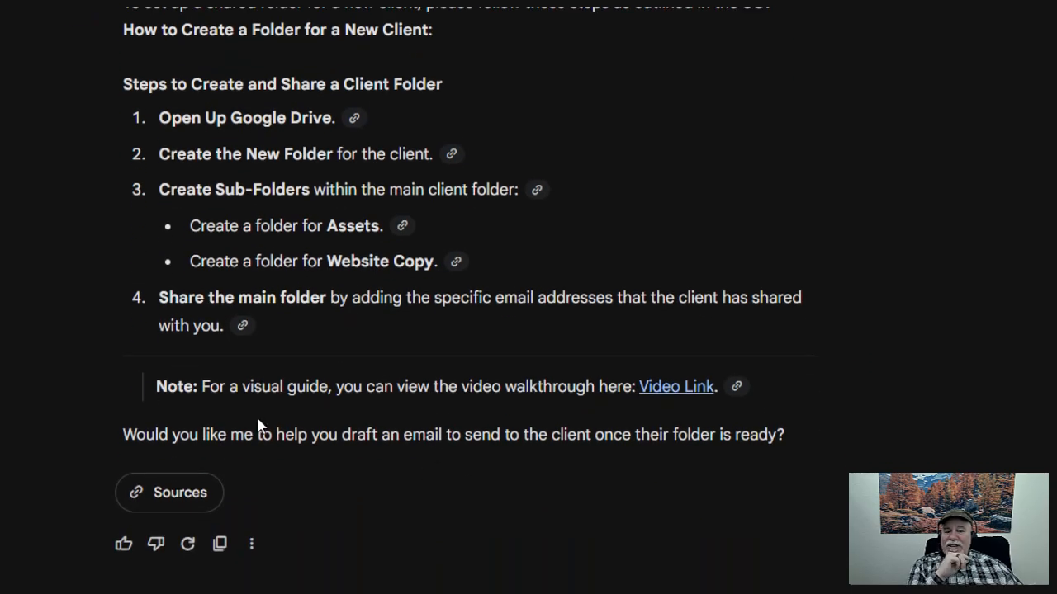